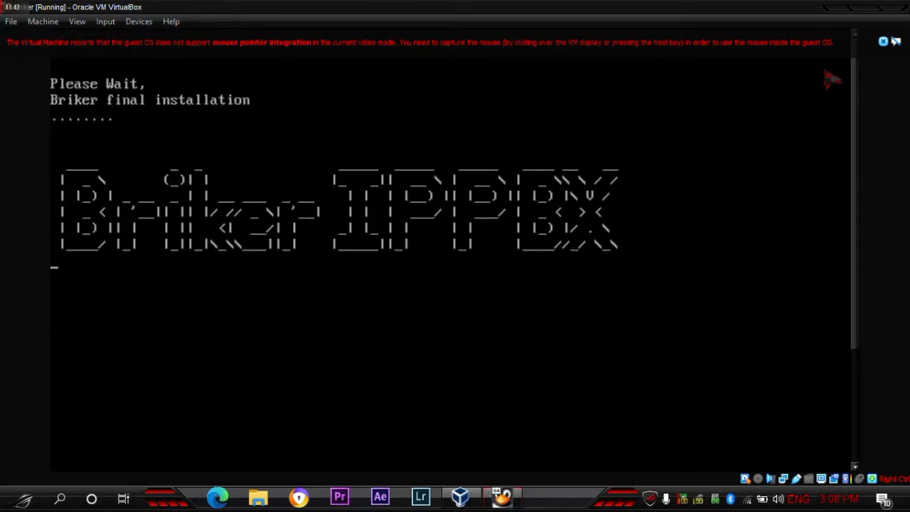
- Enter root at the ippbx console login prompt and submit the root password
click(883, 41)
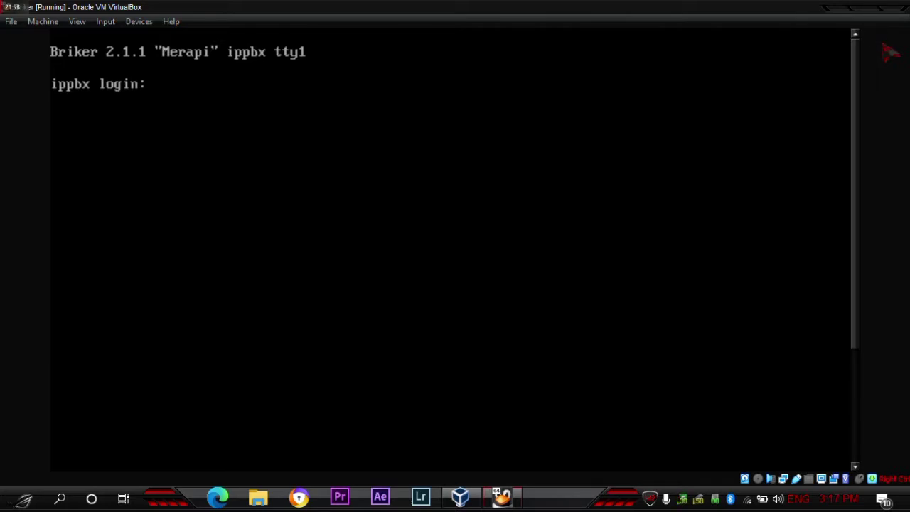
text(root)
key(Return)
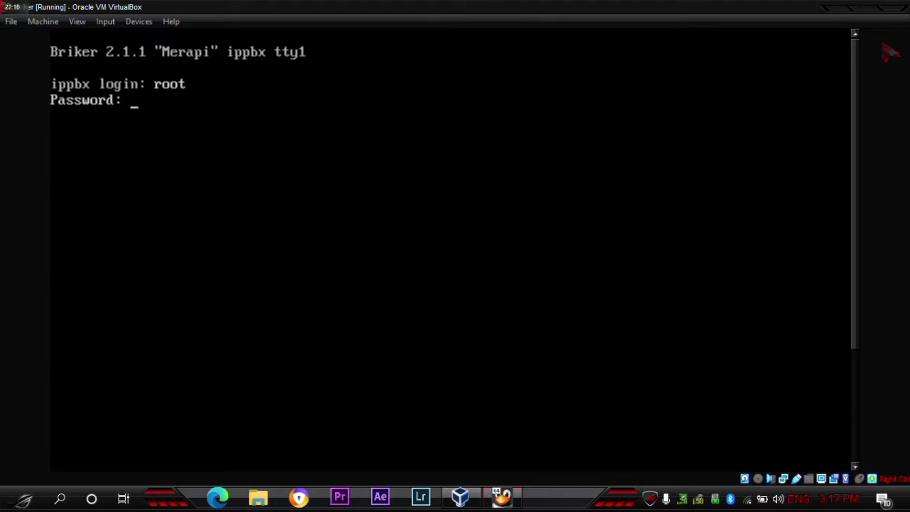
key(Return)
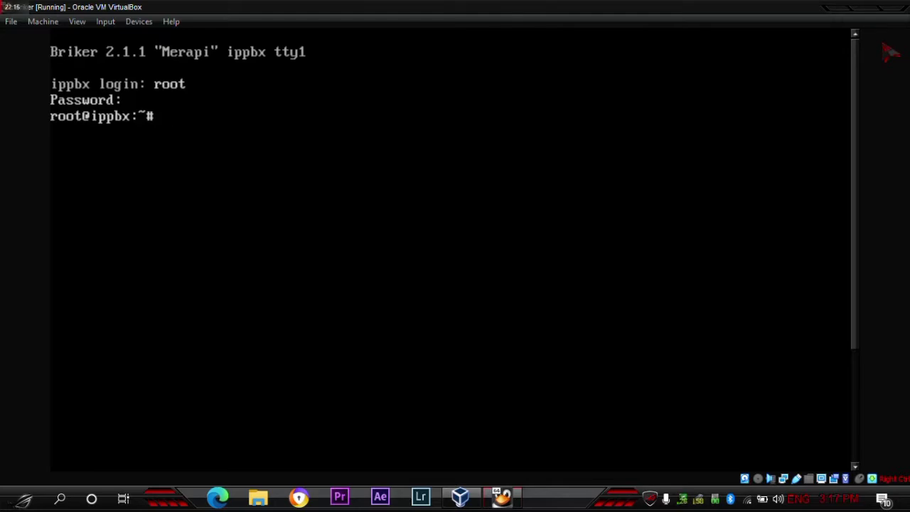
- Run ip a to see eth0 at 192.168.2.2/24, then enter vi /etc/network/interfaces
text(ip a)
key(Return)
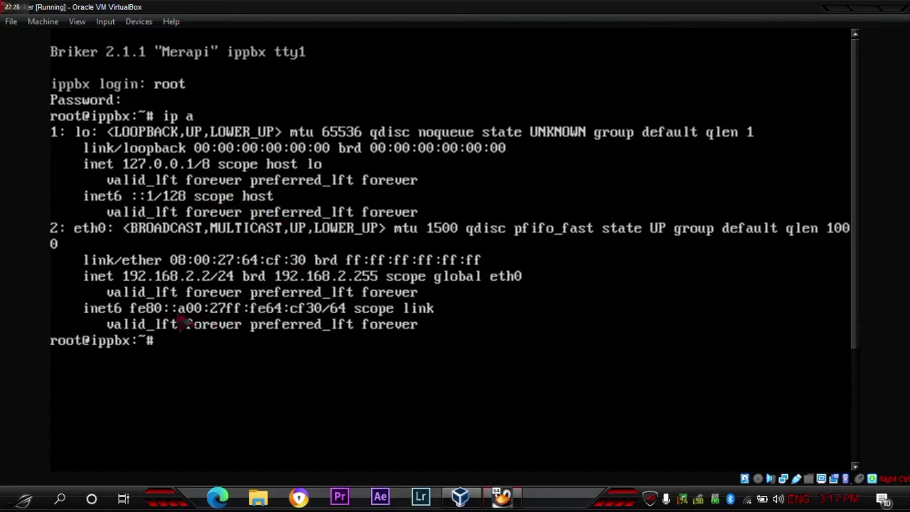
text(v)
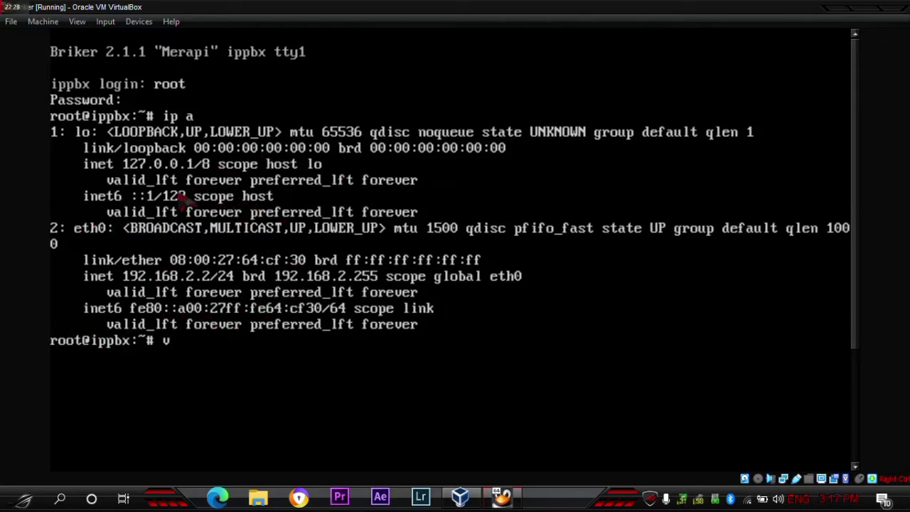
text(i /etc)
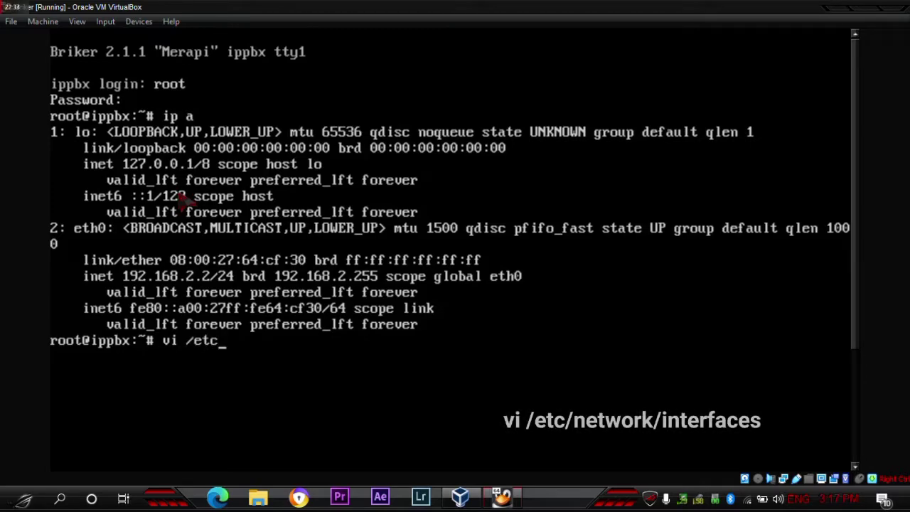
text(/)
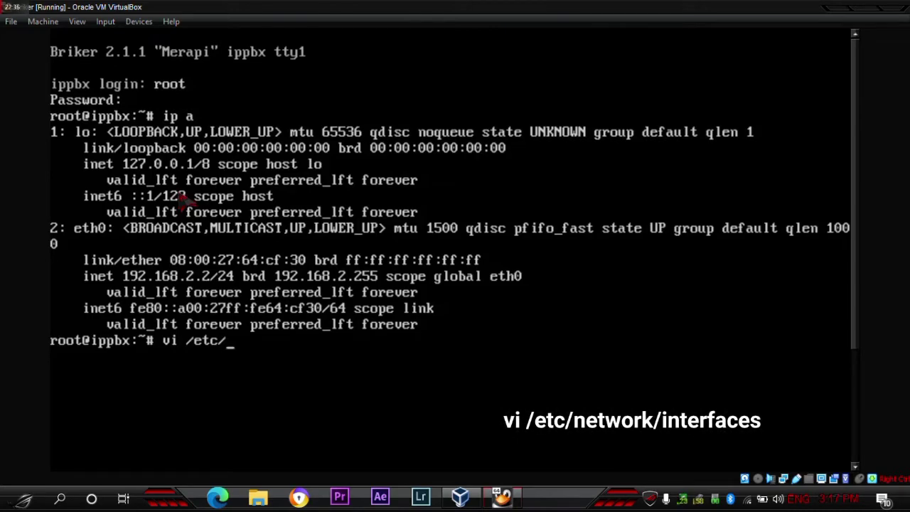
text(networjk)
key(BackSpace)
key(BackSpace)
text(k/)
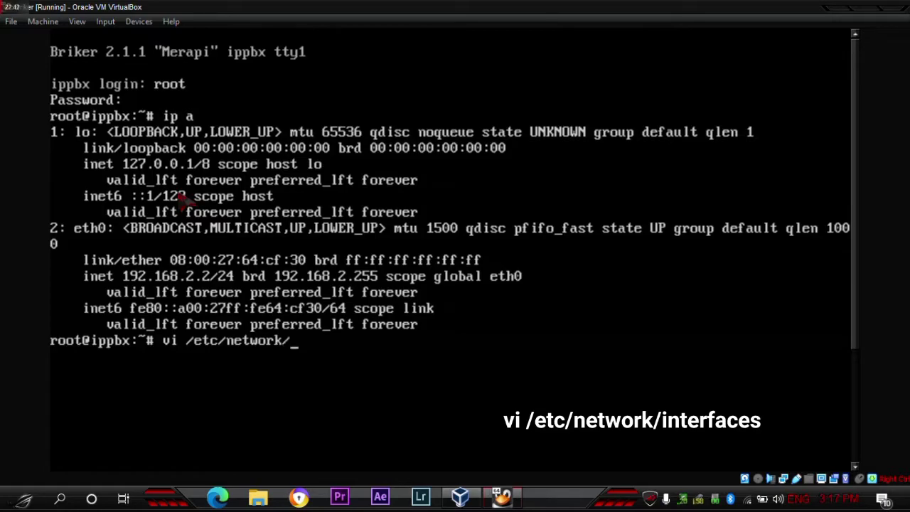
text(interf)
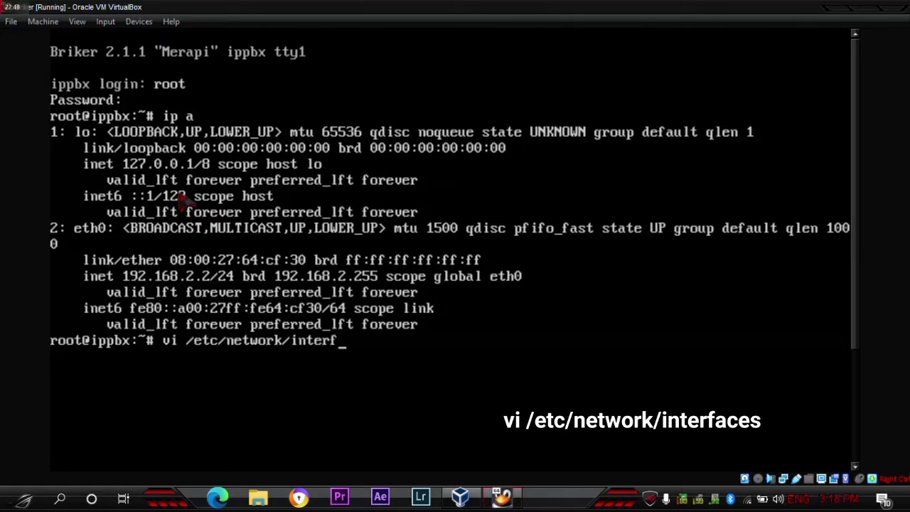
text(aces)
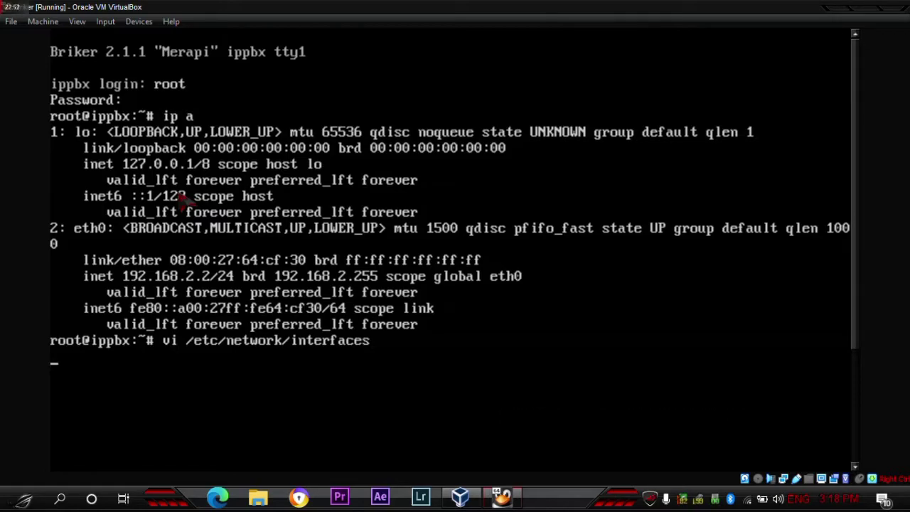
- Replace 'static' with dhcp on the iface eth0 line
key(Down)
key(Down)
key(Down)
key(Down)
key(Down)
key(Down)
key(Down)
key(Down)
key(Down)
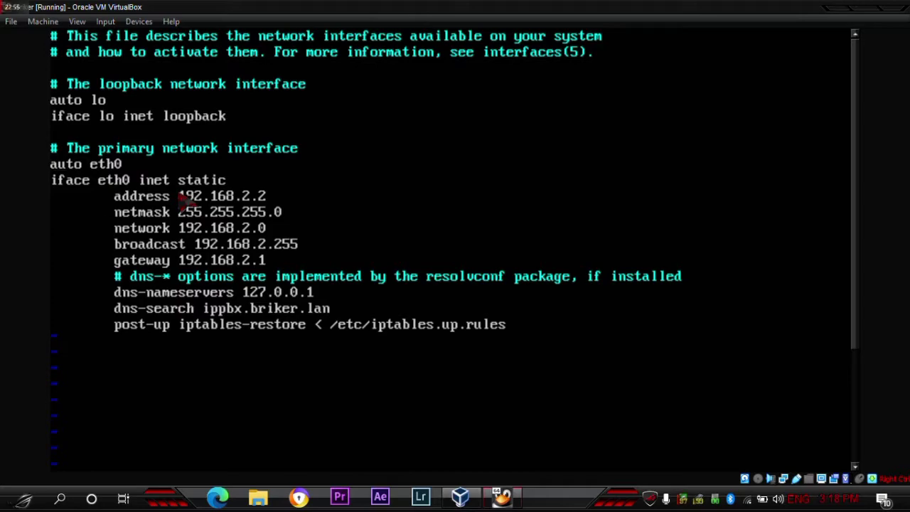
key(Right)
key(Right)
key(Right)
key(Right)
key(Right)
key(Right)
key(Right)
key(Right)
key(Right)
key(Right)
key(Right)
key(x)
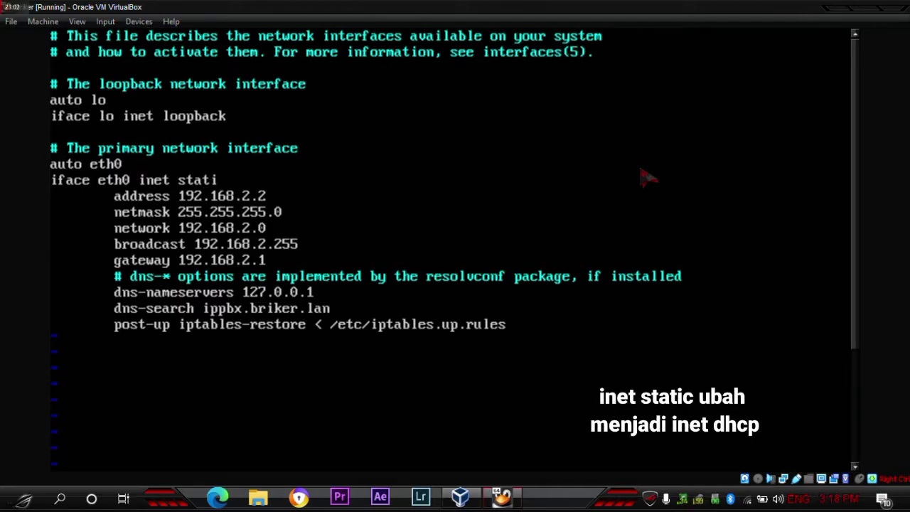
key(x)
key(x)
key(x)
key(x)
key(x)
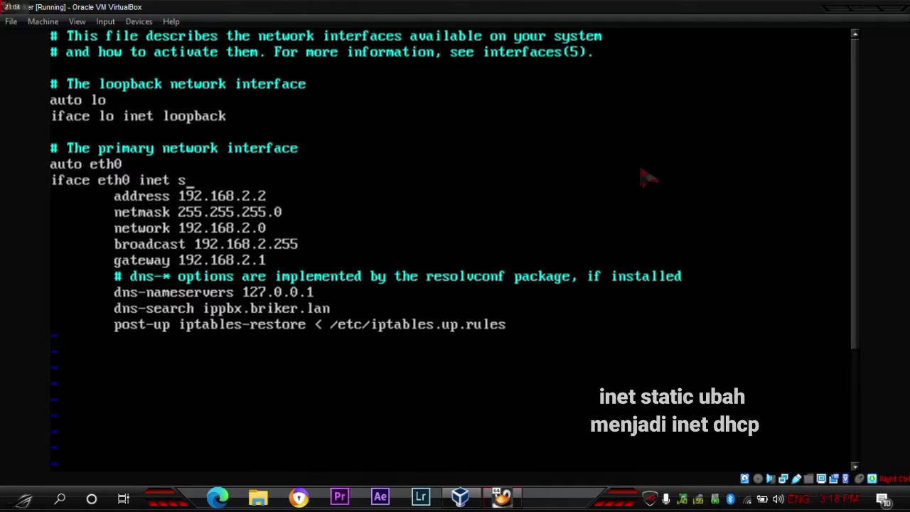
text(dhp)
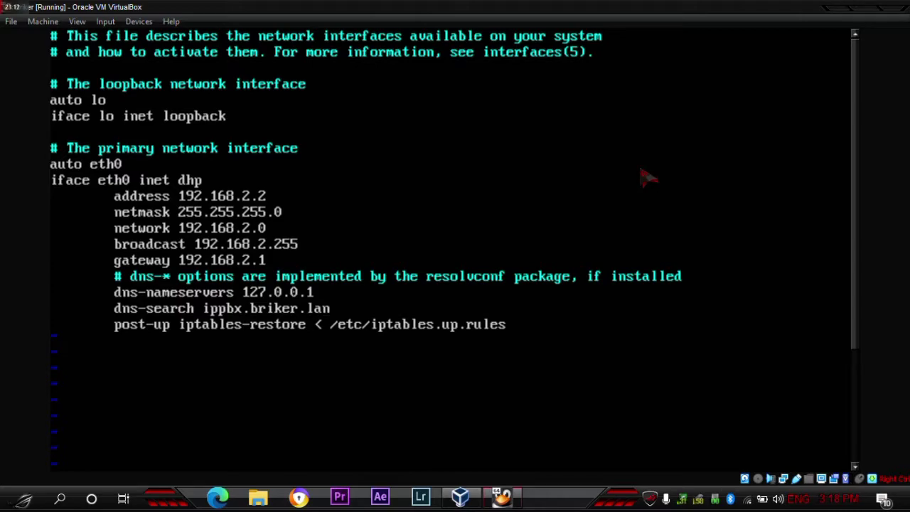
- Delete eth0's address, netmask, gateway, broadcast and DNS lines
key(BackSpace)
key(BackSpace)
key(BackSpace)
key(BackSpace)
key(BackSpace)
key(BackSpace)
key(BackSpace)
key(BackSpace)
key(BackSpace)
key(BackSpace)
key(BackSpace)
key(BackSpace)
key(BackSpace)
key(BackSpace)
key(BackSpace)
key(BackSpace)
key(BackSpace)
key(BackSpace)
key(BackSpace)
key(BackSpace)
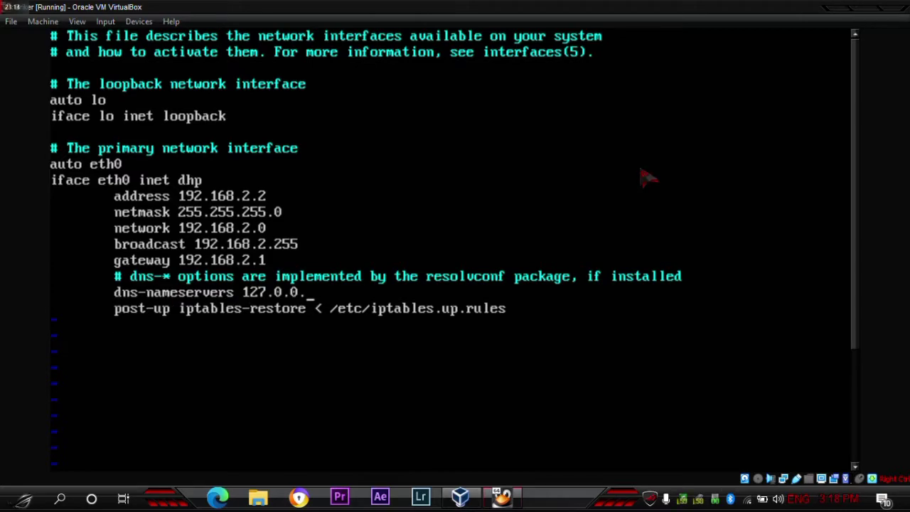
key(BackSpace)
key(BackSpace)
key(BackSpace)
key(BackSpace)
key(BackSpace)
key(BackSpace)
key(BackSpace)
key(BackSpace)
key(BackSpace)
key(BackSpace)
key(BackSpace)
key(BackSpace)
key(BackSpace)
key(BackSpace)
key(BackSpace)
key(BackSpace)
key(BackSpace)
key(BackSpace)
key(BackSpace)
key(BackSpace)
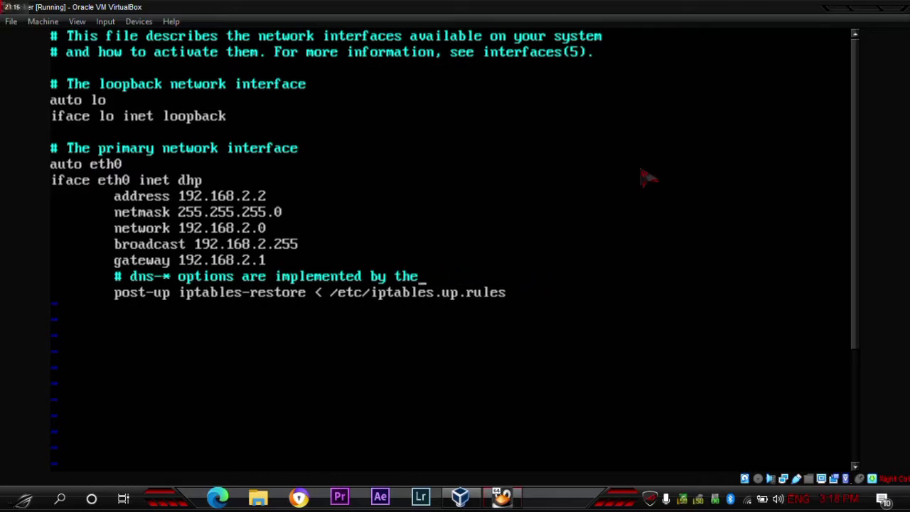
key(BackSpace)
key(BackSpace)
key(BackSpace)
key(BackSpace)
key(BackSpace)
key(BackSpace)
key(BackSpace)
key(BackSpace)
key(BackSpace)
key(BackSpace)
key(BackSpace)
key(BackSpace)
key(BackSpace)
key(BackSpace)
key(BackSpace)
key(BackSpace)
key(BackSpace)
key(BackSpace)
key(BackSpace)
key(BackSpace)
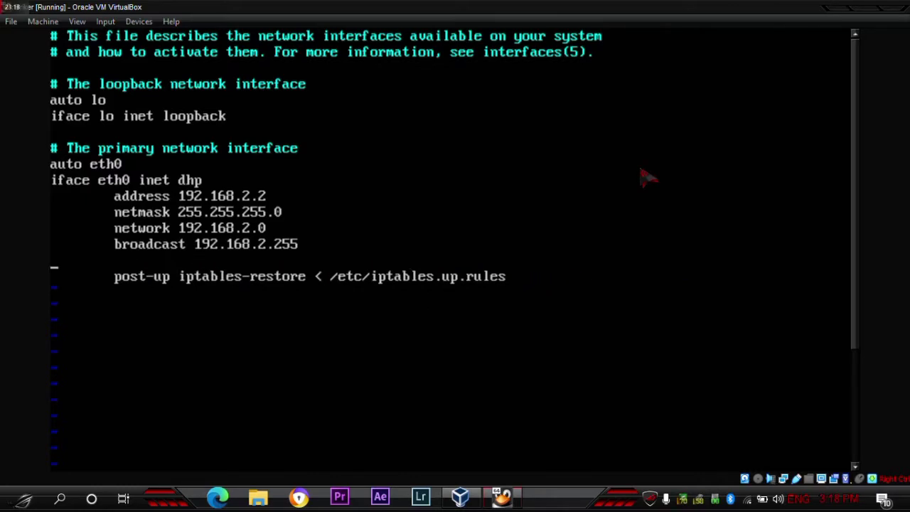
key(BackSpace)
key(BackSpace)
key(BackSpace)
key(BackSpace)
key(BackSpace)
key(BackSpace)
key(BackSpace)
key(BackSpace)
key(BackSpace)
key(BackSpace)
key(BackSpace)
key(BackSpace)
key(BackSpace)
key(BackSpace)
key(BackSpace)
key(BackSpace)
key(BackSpace)
key(BackSpace)
key(BackSpace)
key(BackSpace)
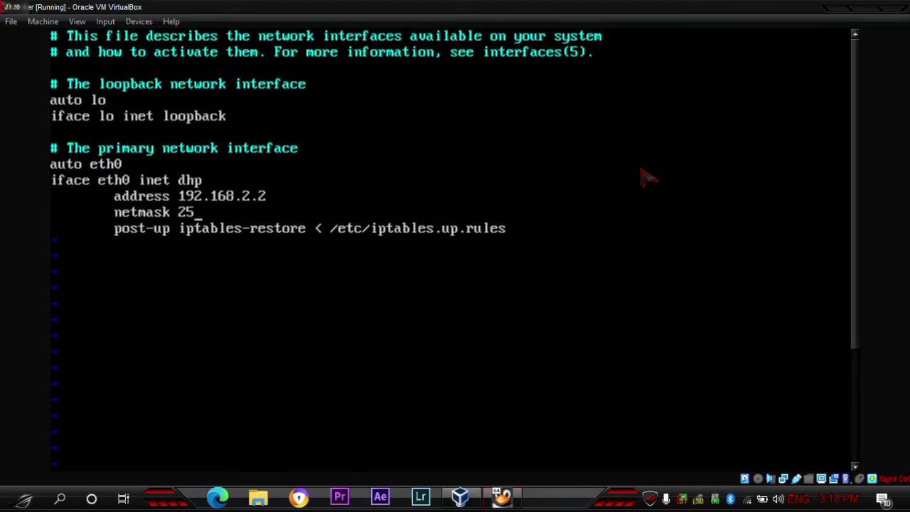
key(BackSpace)
key(BackSpace)
key(BackSpace)
key(BackSpace)
key(BackSpace)
key(BackSpace)
key(BackSpace)
key(BackSpace)
key(BackSpace)
key(BackSpace)
key(BackSpace)
key(BackSpace)
key(BackSpace)
key(BackSpace)
key(BackSpace)
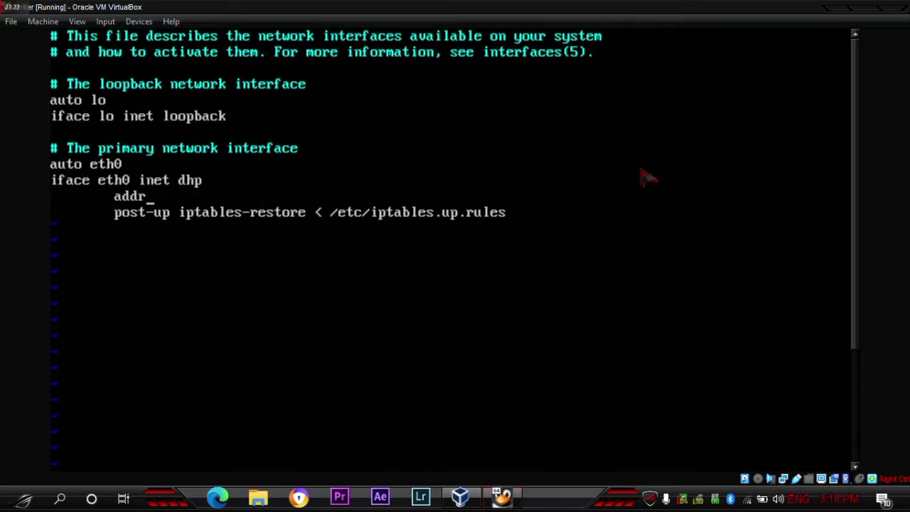
key(BackSpace)
key(BackSpace)
key(BackSpace)
- Correct the misspelled method so the line reads 'inet dhcp'
text(c)
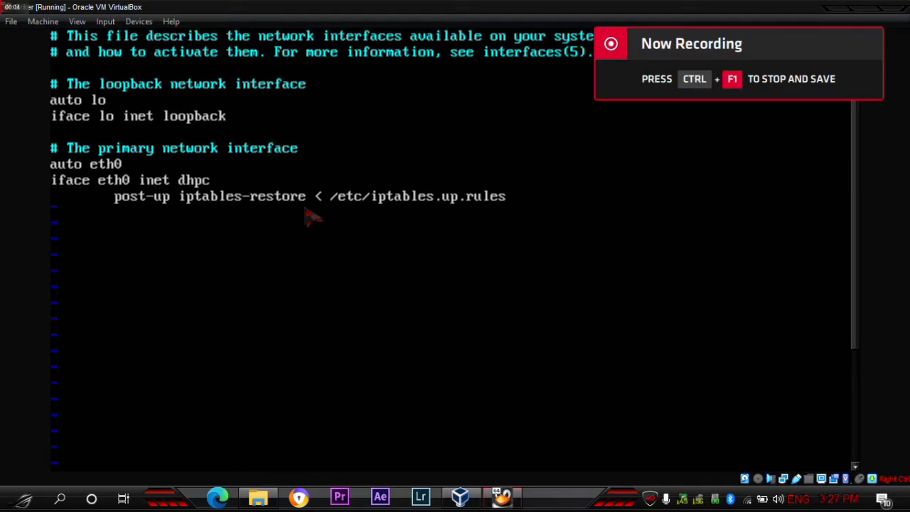
key(Right)
key(Right)
key(Right)
key(Right)
key(BackSpace)
key(BackSpace)
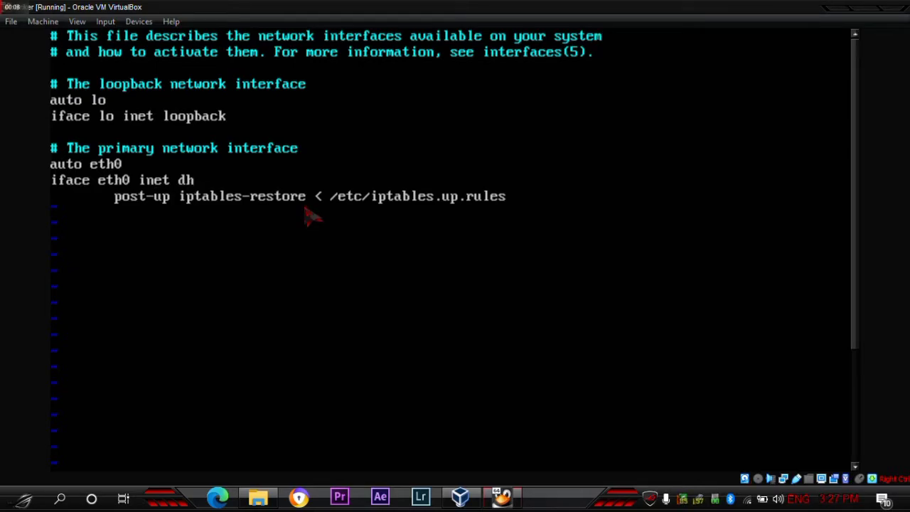
text(co)
key(BackSpace)
text(p)
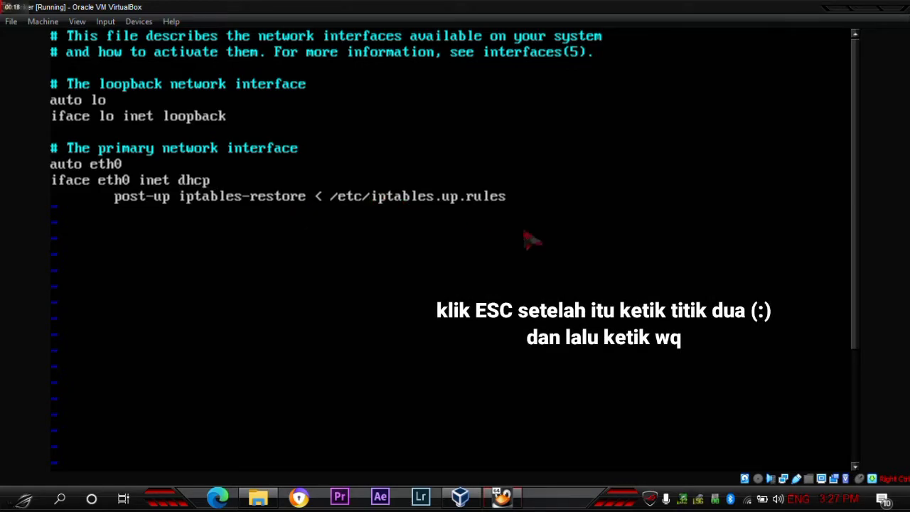
drag(855, 256, 873, 411)
- Save the interfaces file with :wq and attempt a mistyped /etc/init.d/networking restart
text(wq)
key(Return)
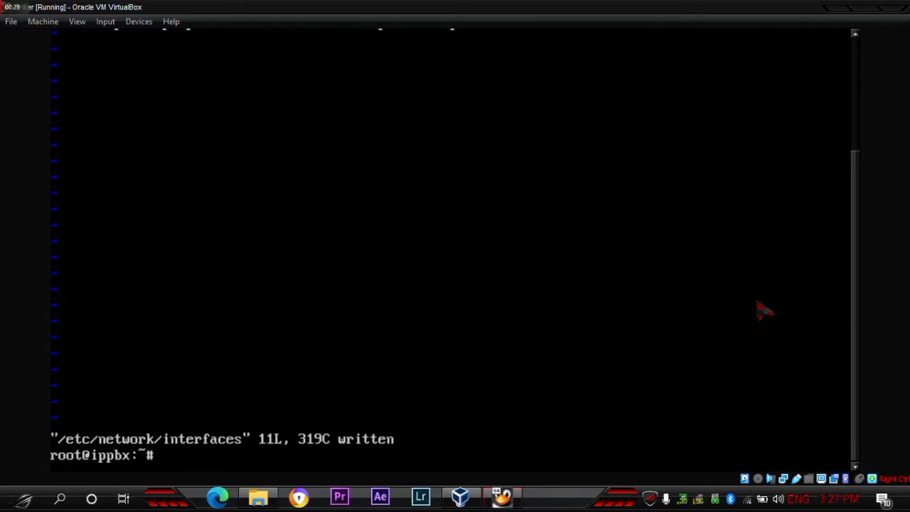
text(/et/)
key(BackSpace)
text(c/init.)
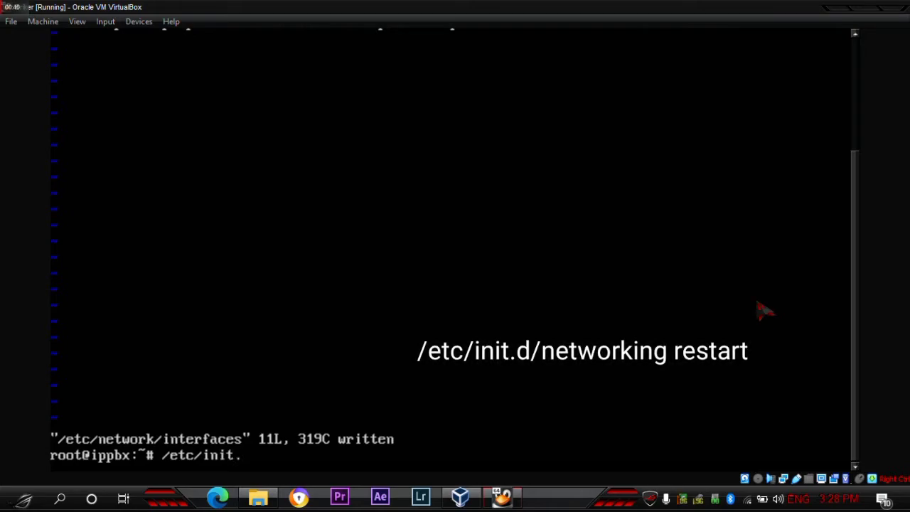
text(d)
key(BackSpace)
text(/metworking)
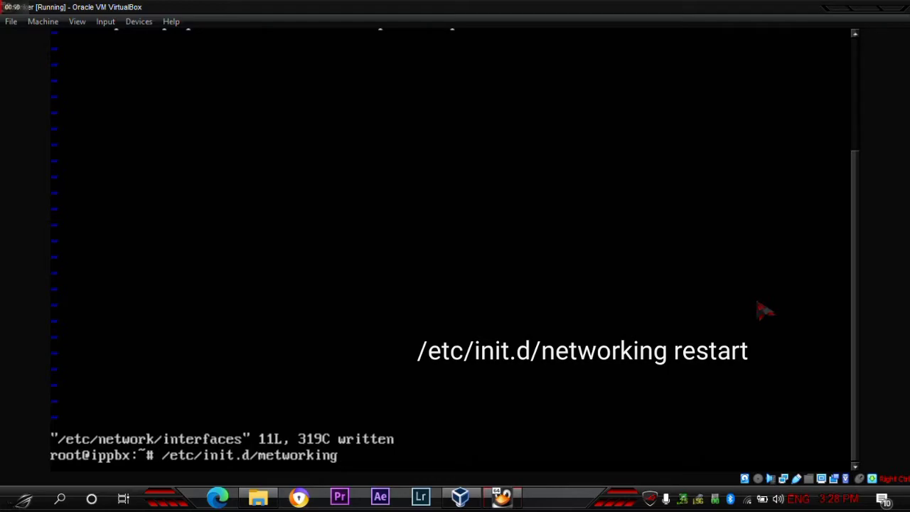
text( res)
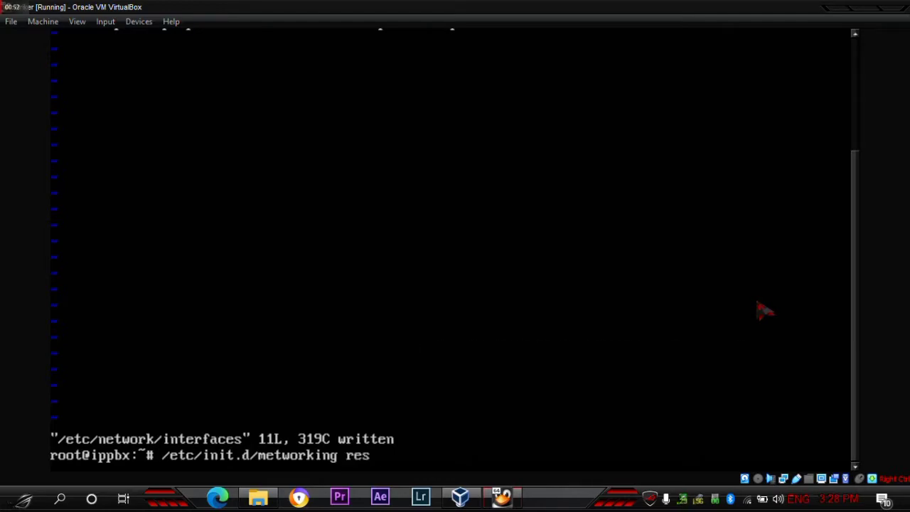
text(tart)
key(Return)
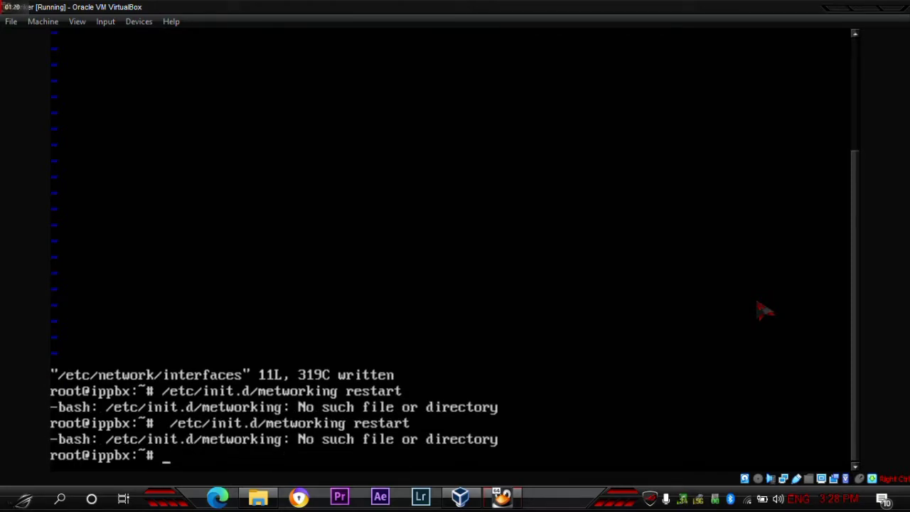
- Rerun /etc/init.d/networking restart correctly, getting networking start/running
text(/et)
text(c.)
key(BackSpace)
text(/init)
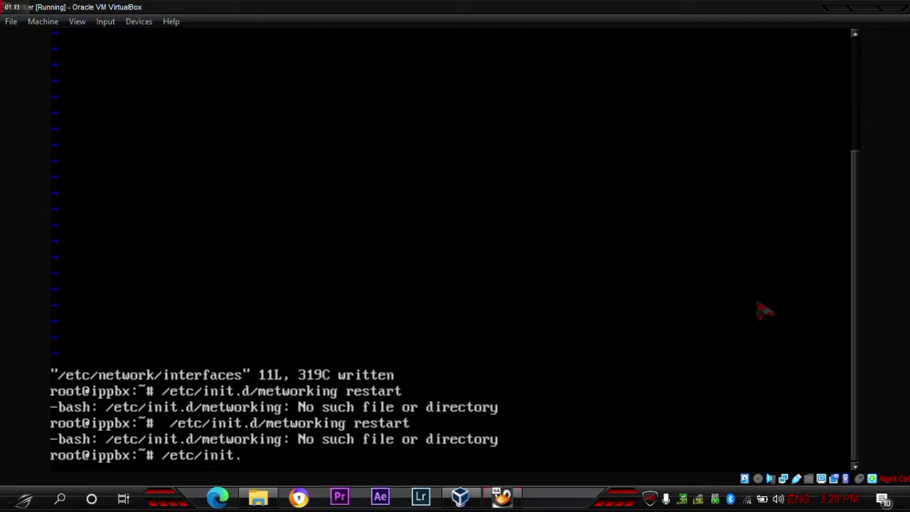
text(.d/netw)
text(orking )
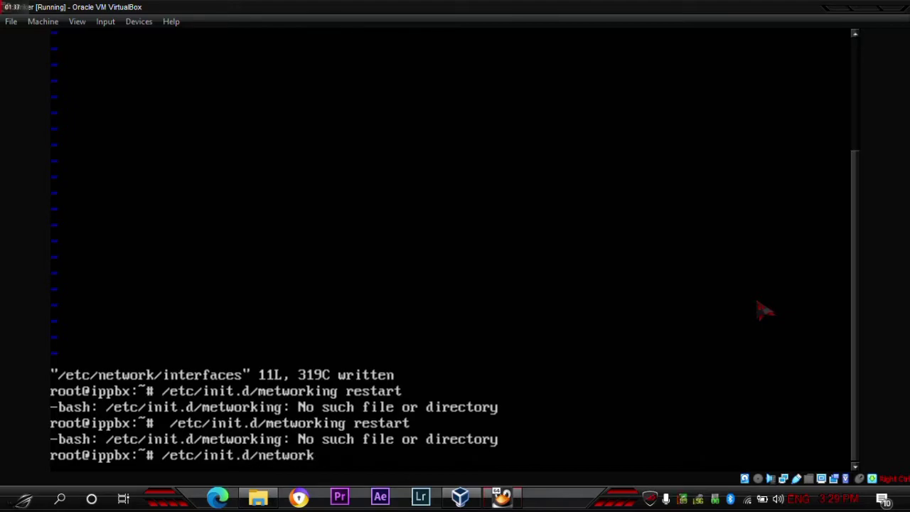
text(restart)
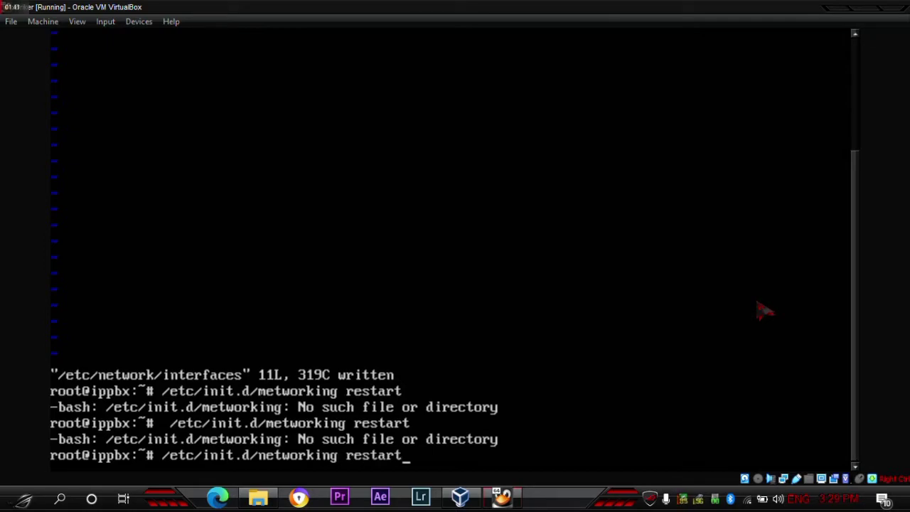
key(Return)
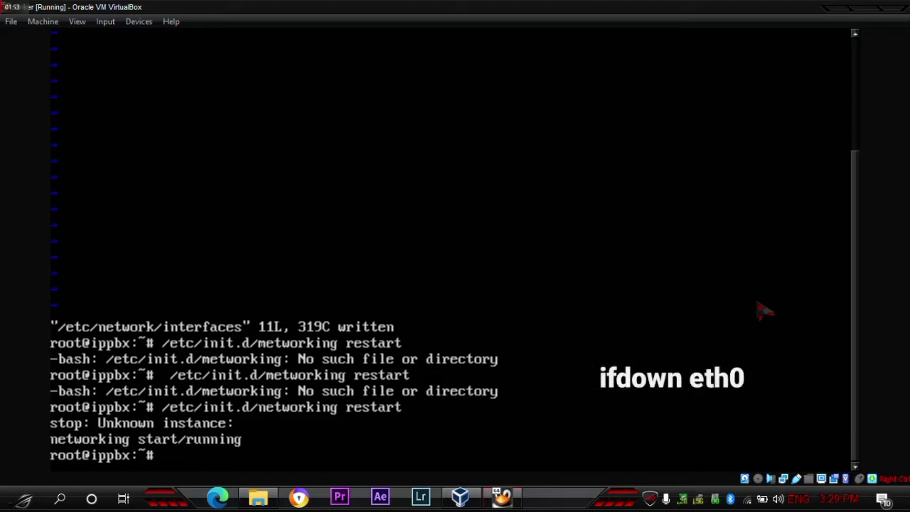
- Cycle eth0 with ifdown and ifup, then confirm ip a shows 192.168.1.5/24
text(ifdo)
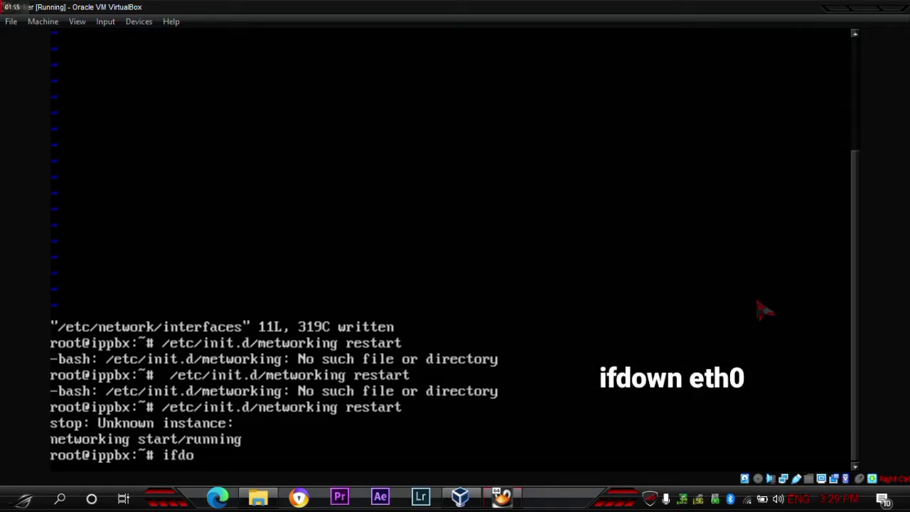
text(wn eth)
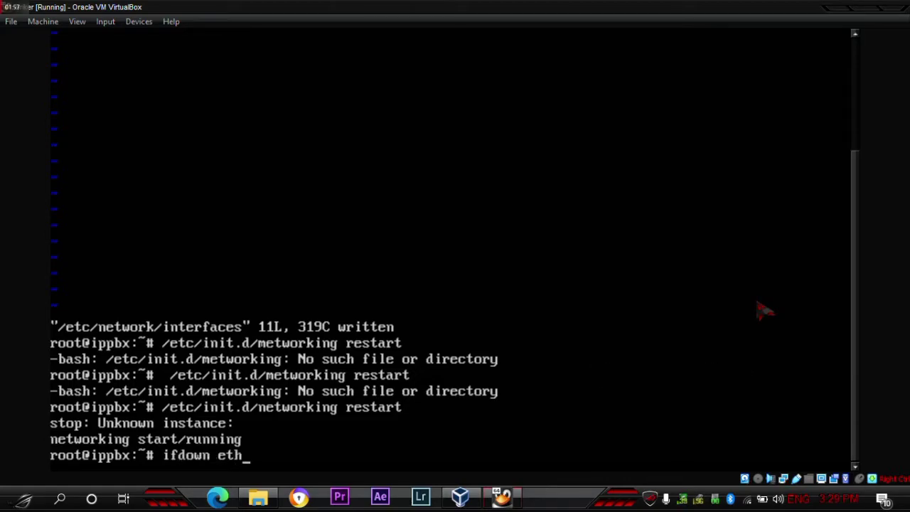
text(0)
key(Return)
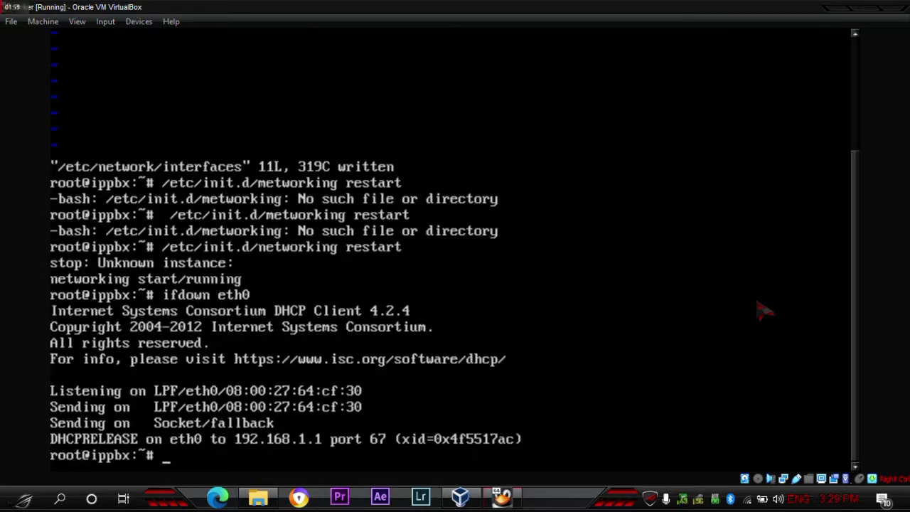
text(ifup et)
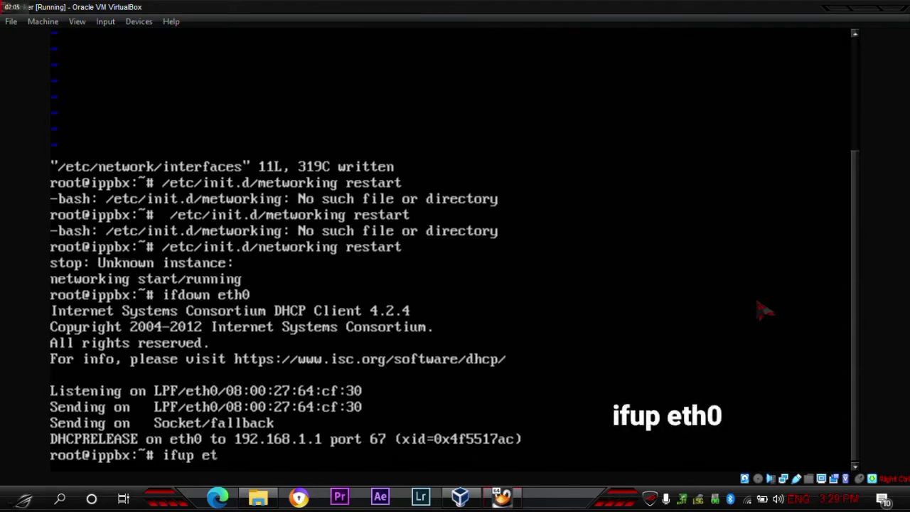
text(h0)
key(Return)
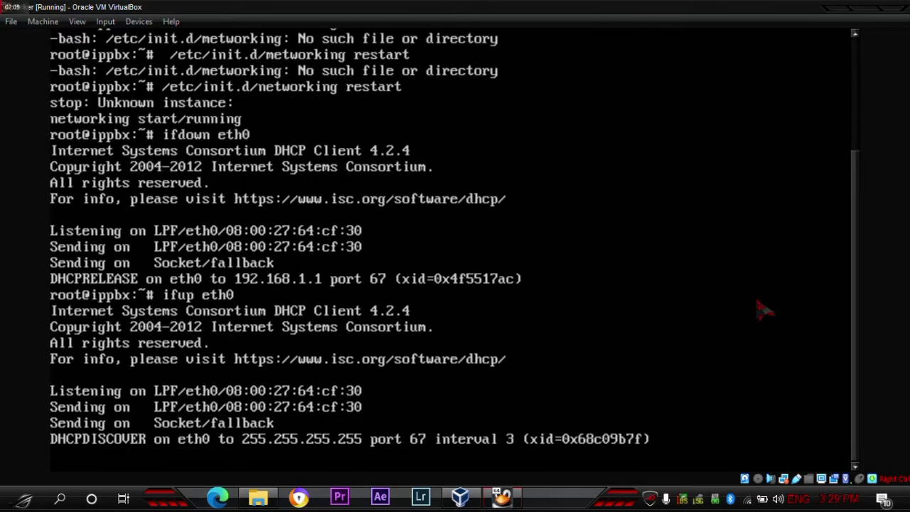
text(ip)
text(i)
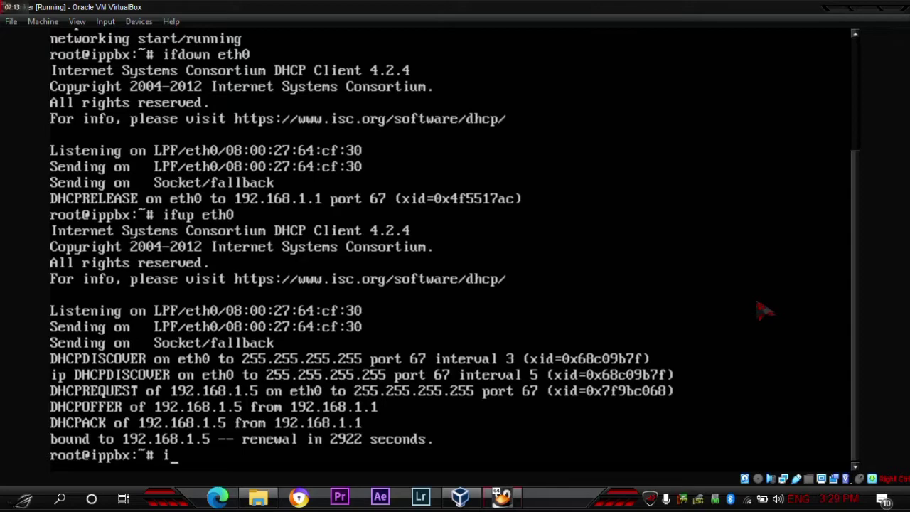
text(p a)
key(Return)
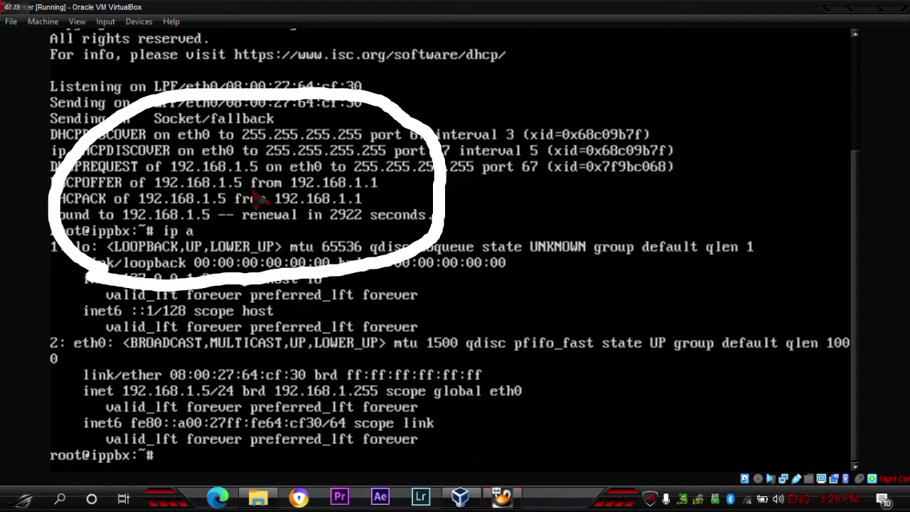
text(192.168.1.)
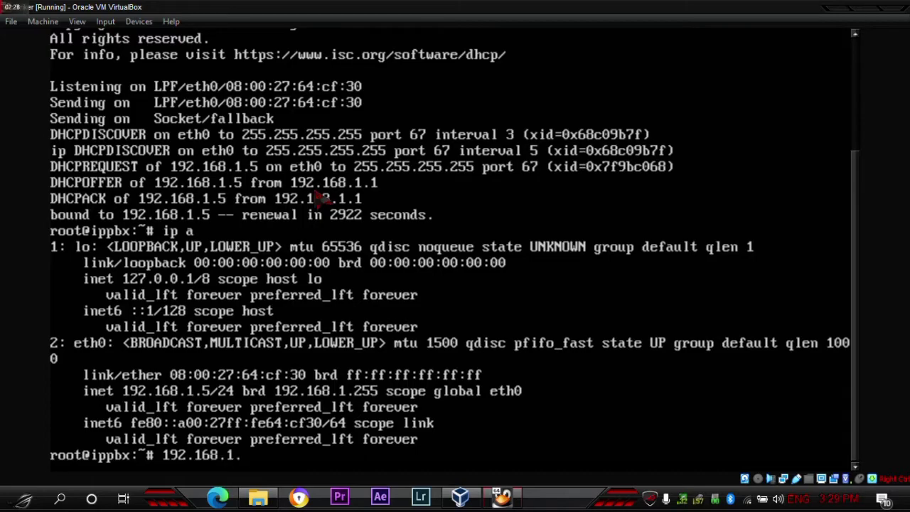
text(4)
key(BackSpace)
- Ping 192.168.1.5 to confirm it replies, then minimize the VirtualBox window
text(5)
key(Return)
text(ping )
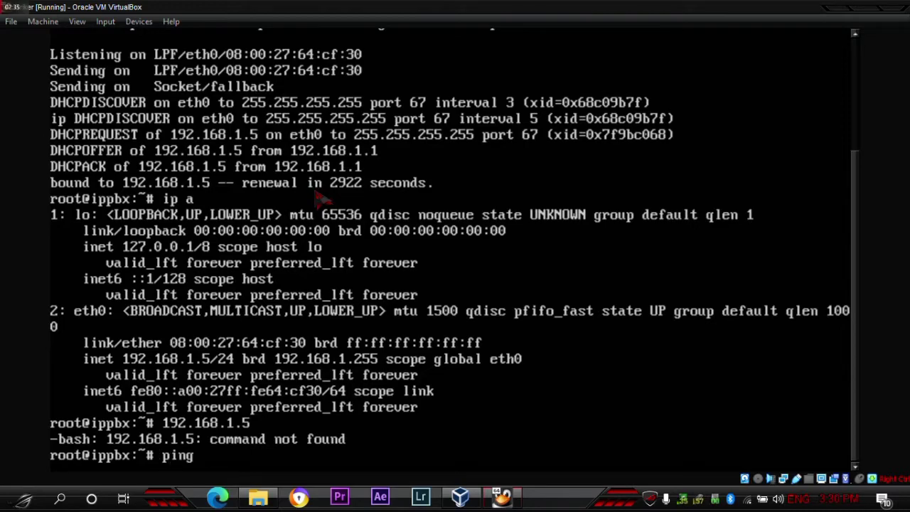
text(192.168)
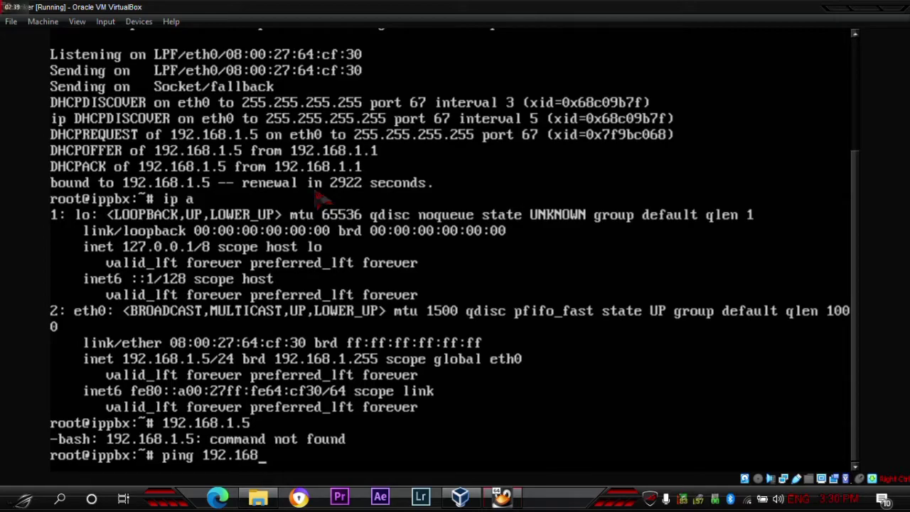
text(.15)
key(BackSpace)
text(.1.5)
key(Return)
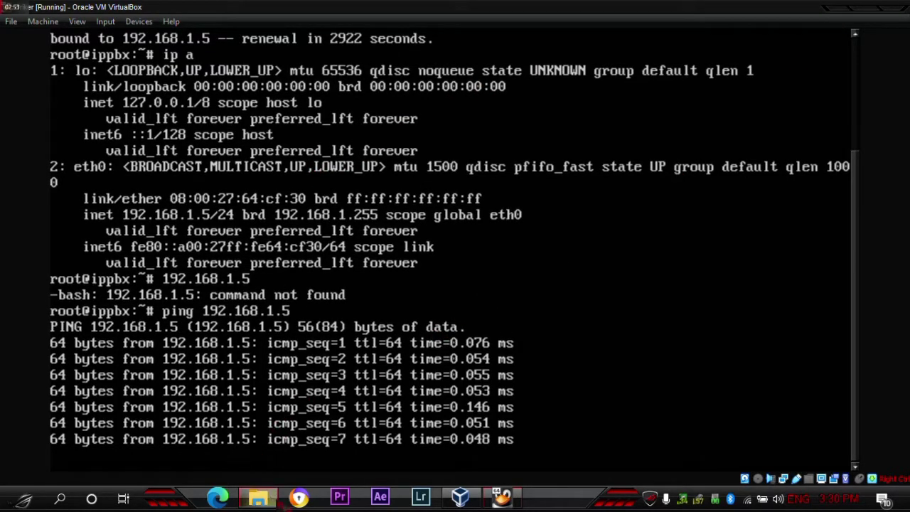
mouse_move(273, 501)
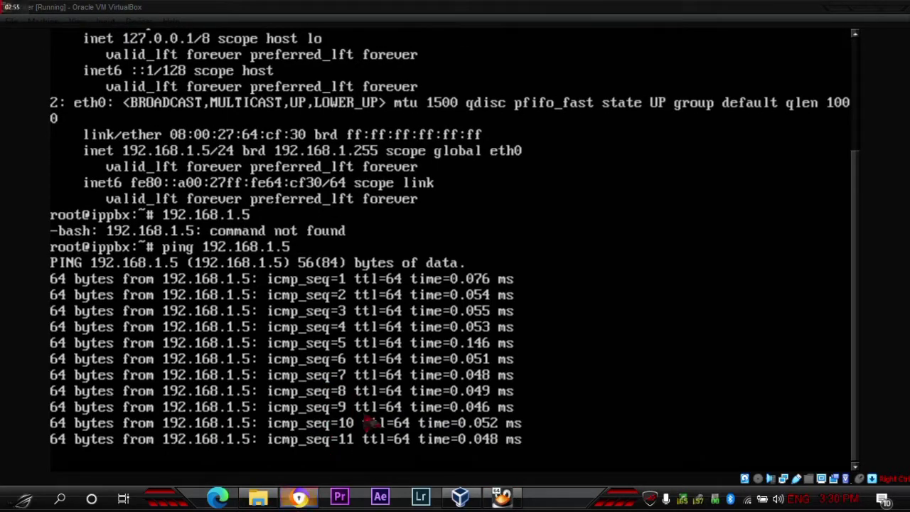
click(837, 13)
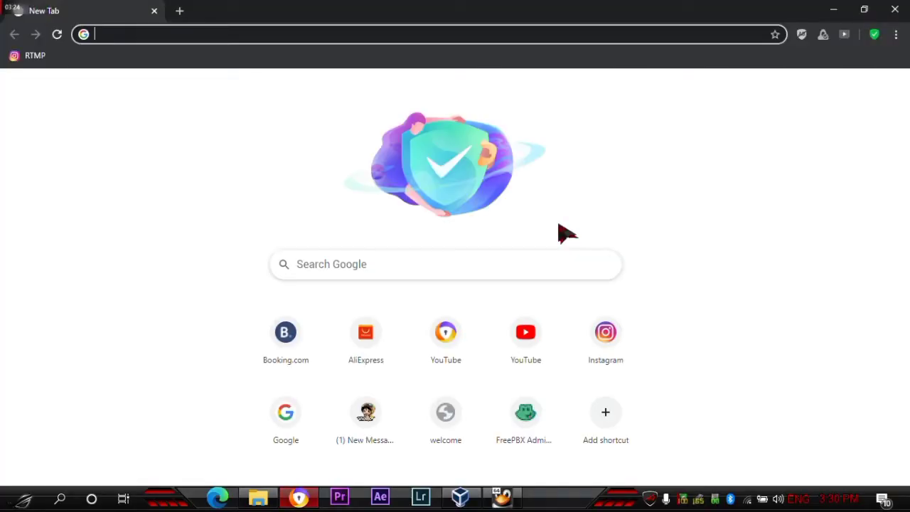
- Load 192.168.1.5 in Chrome and choose Advanced > Proceed to 192.168.1.5 (unsafe)
click(154, 33)
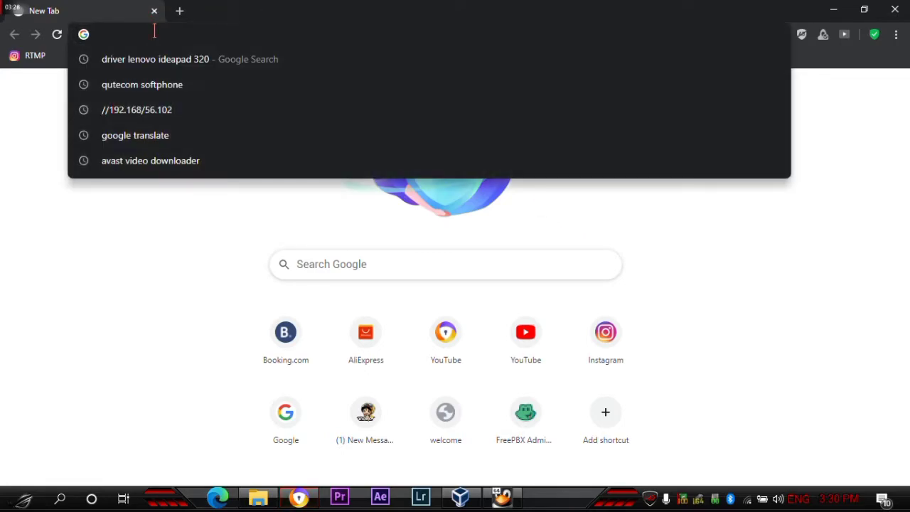
text(192.)
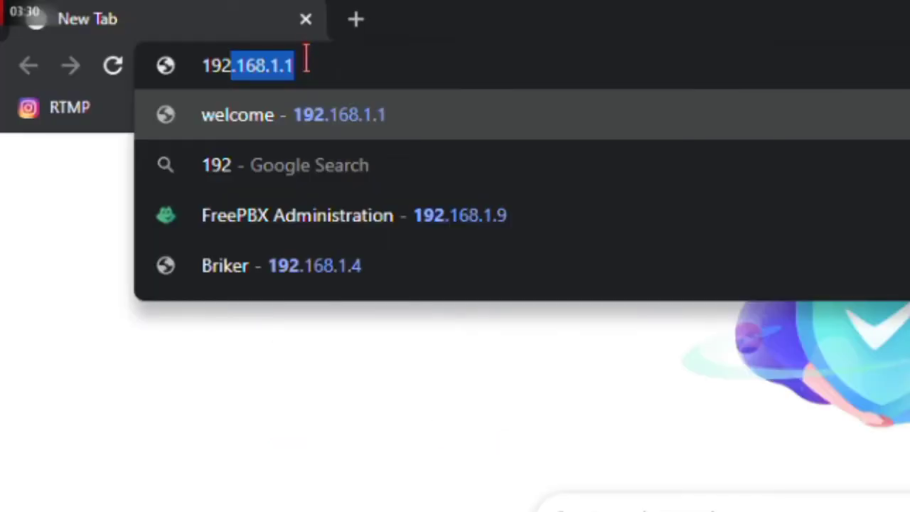
text(168)
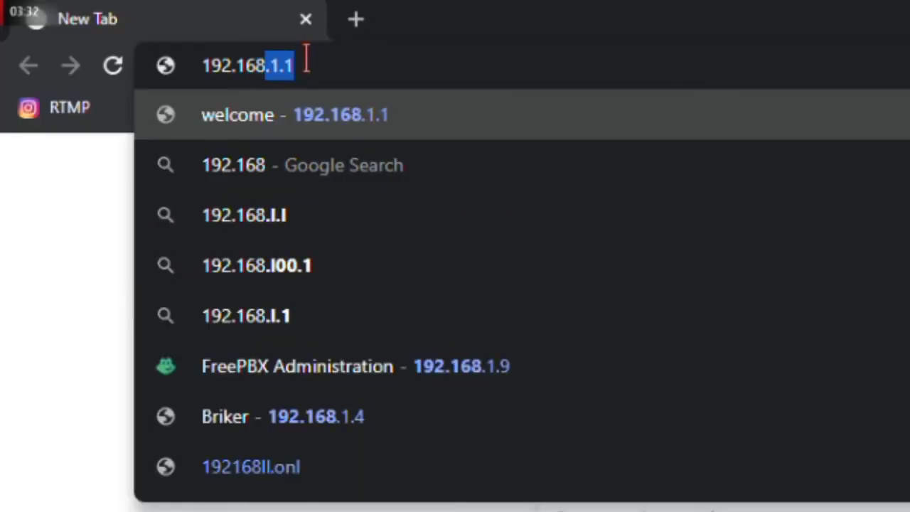
text(.1.)
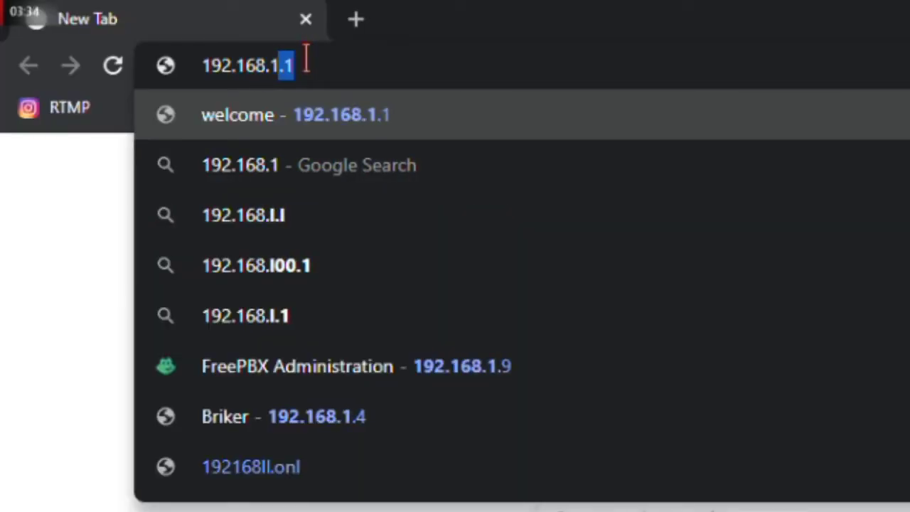
text(5)
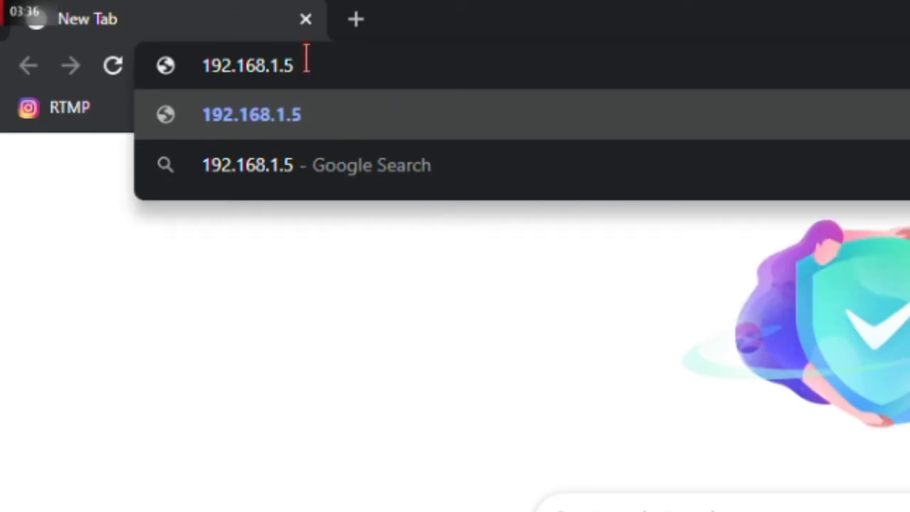
key(Return)
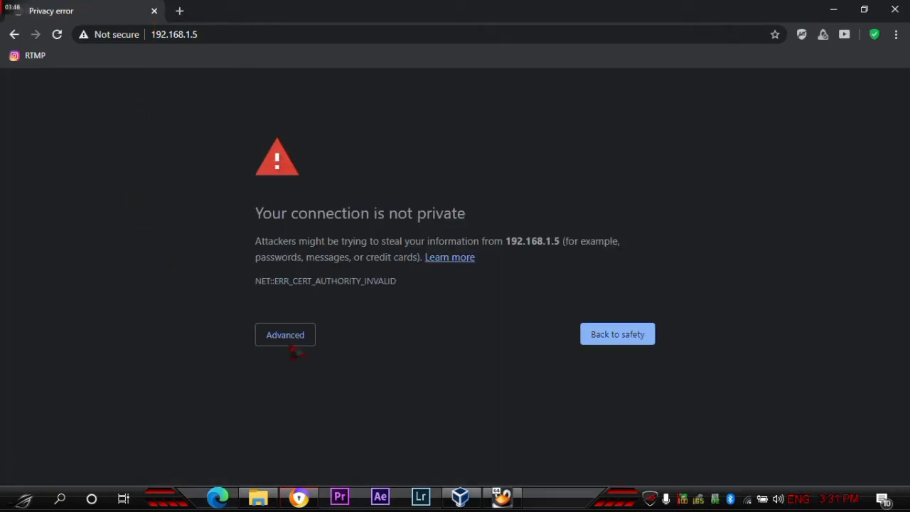
click(344, 292)
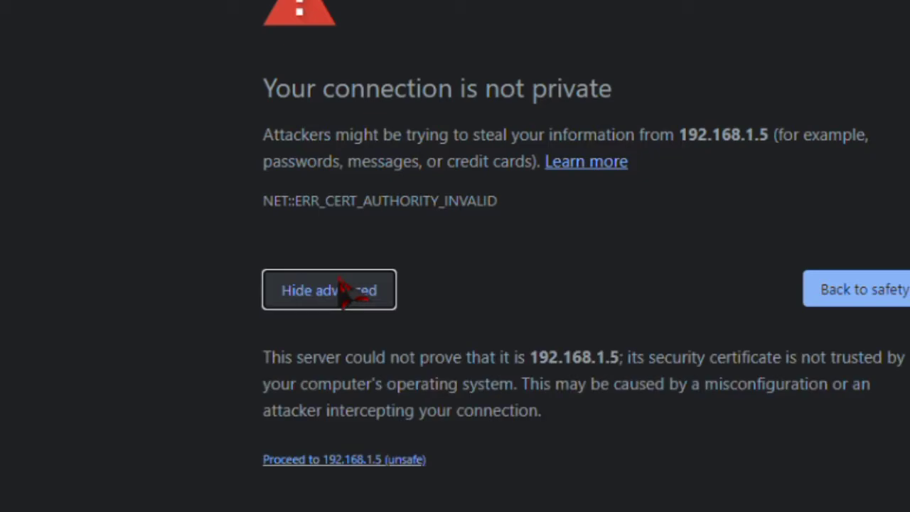
click(348, 463)
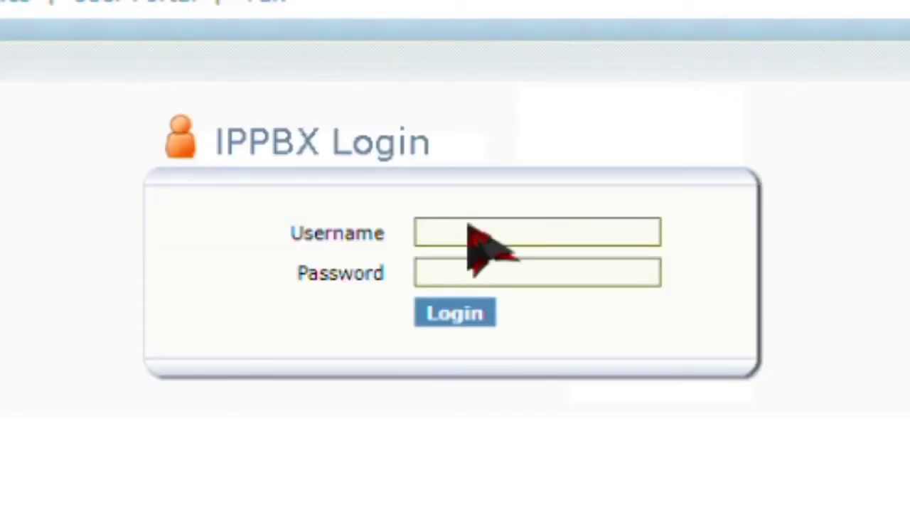
- Sign in with the saved administrator username and password, dismissing the weak-password warning
click(460, 194)
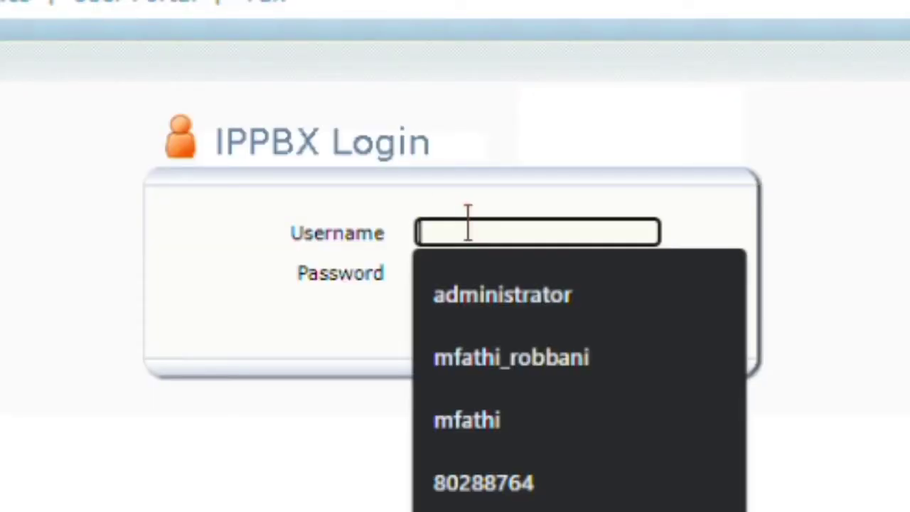
click(505, 302)
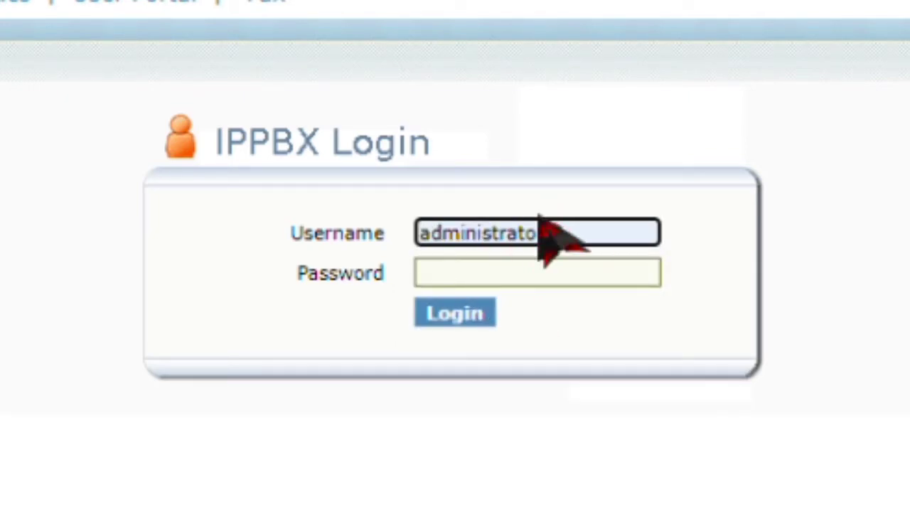
click(584, 261)
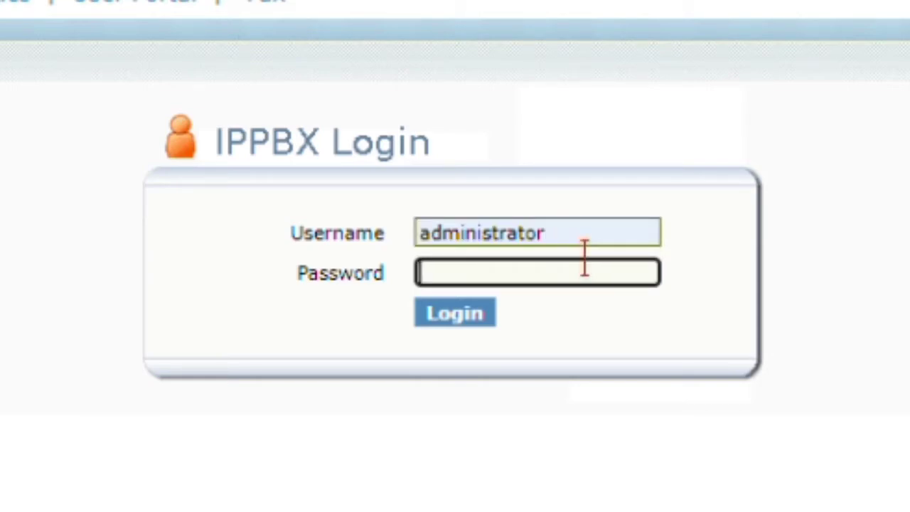
text(•••••••)
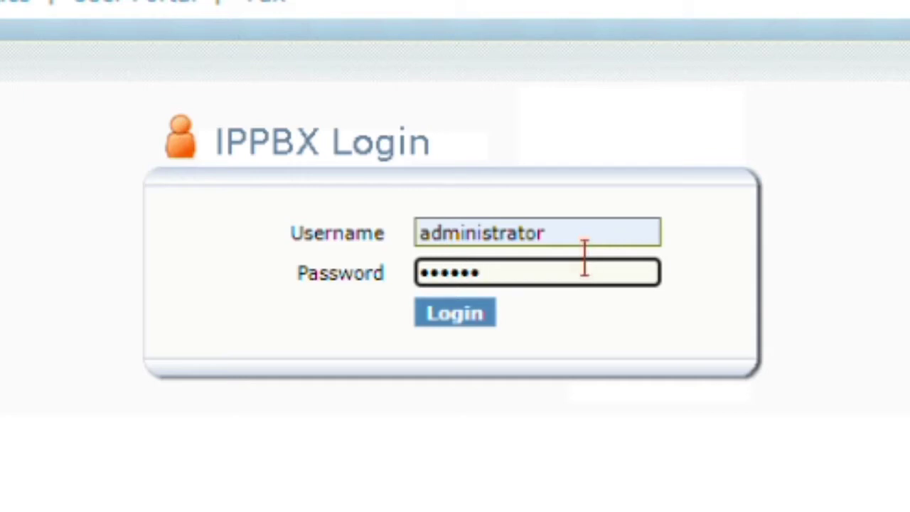
key(Return)
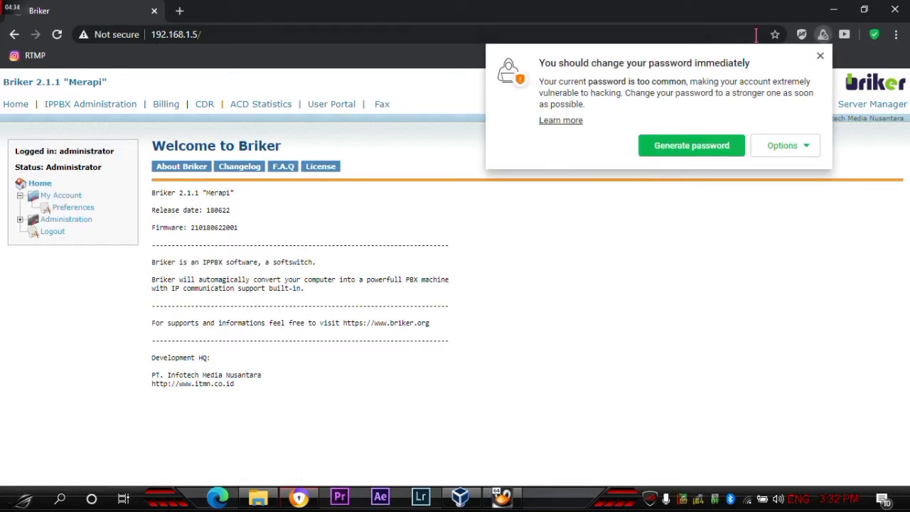
click(822, 58)
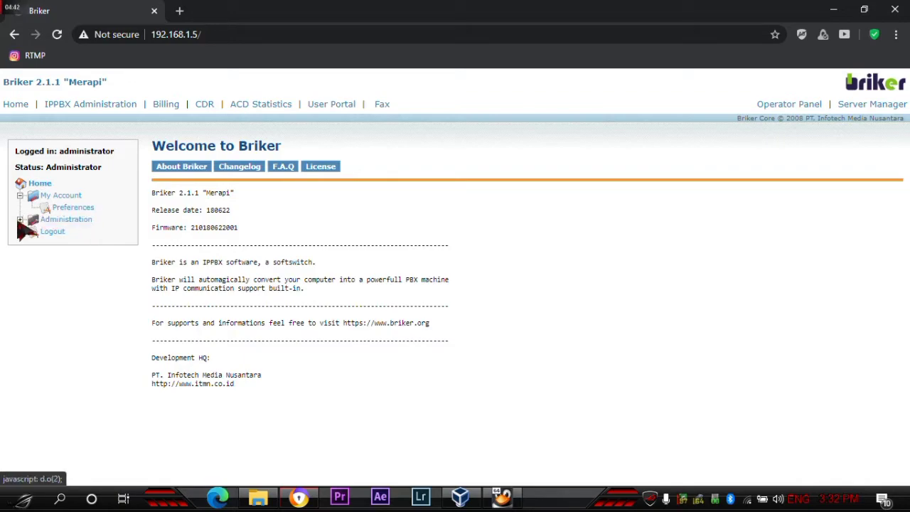
- In Preferences, replace the e-mail address and enter a new password
click(61, 210)
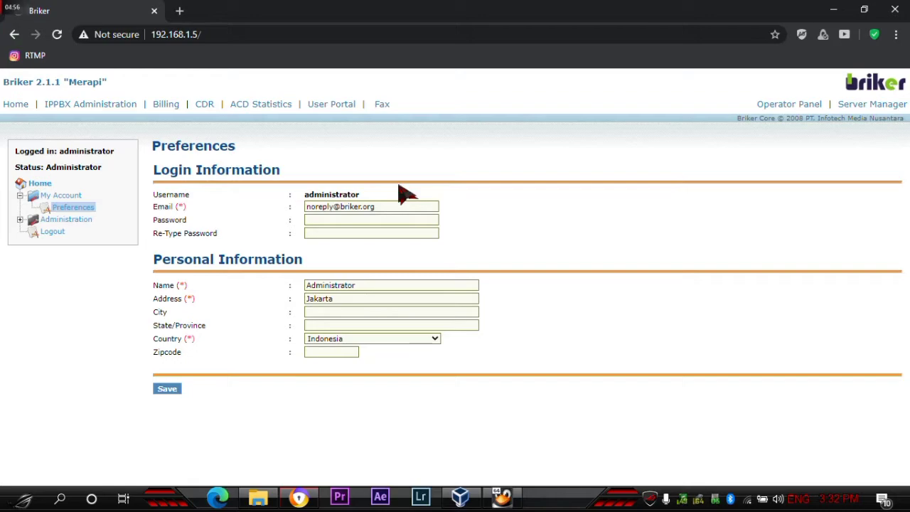
drag(390, 213, 199, 229)
key(BackSpace)
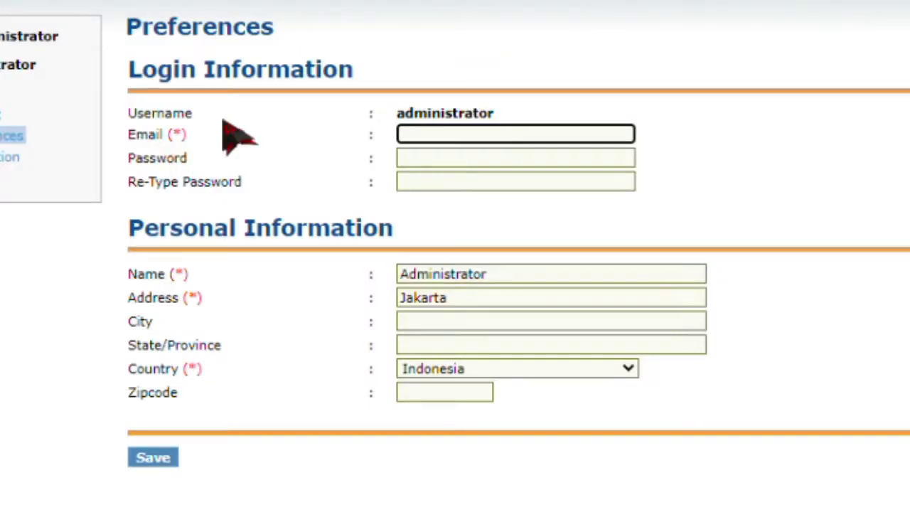
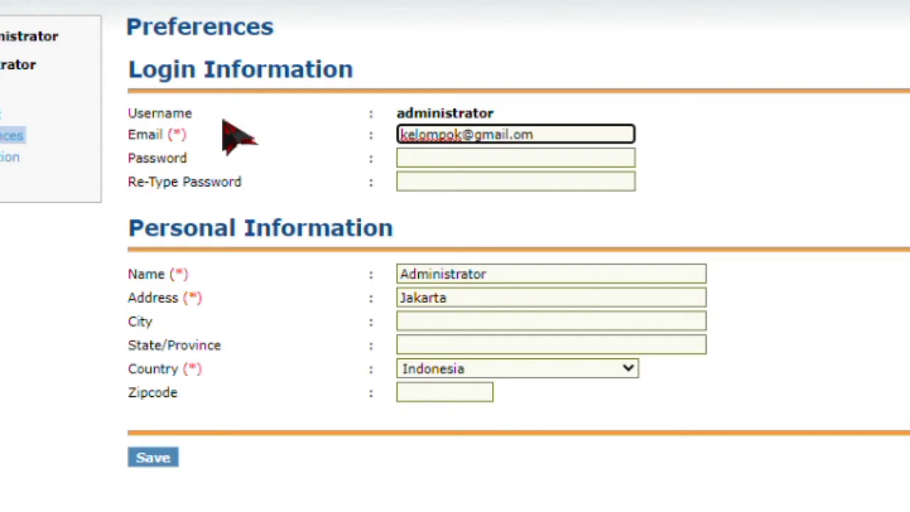
click(429, 158)
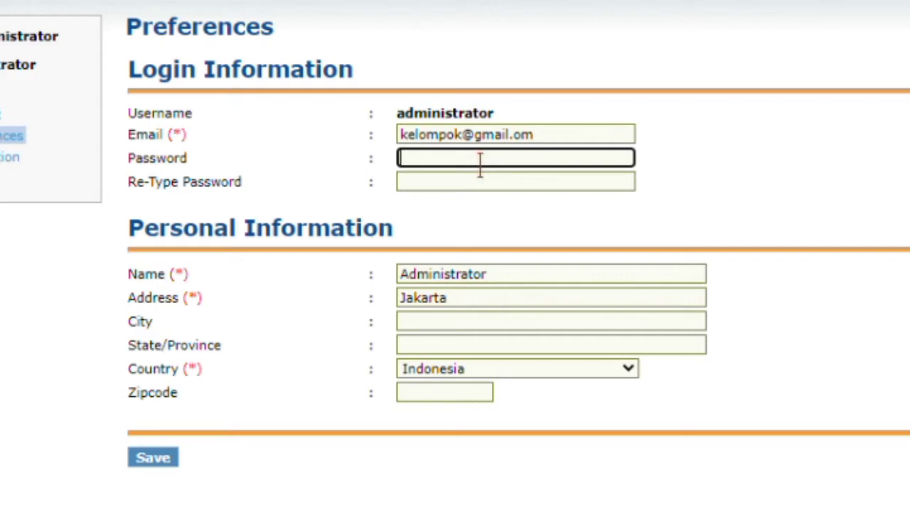
text(••••••••)
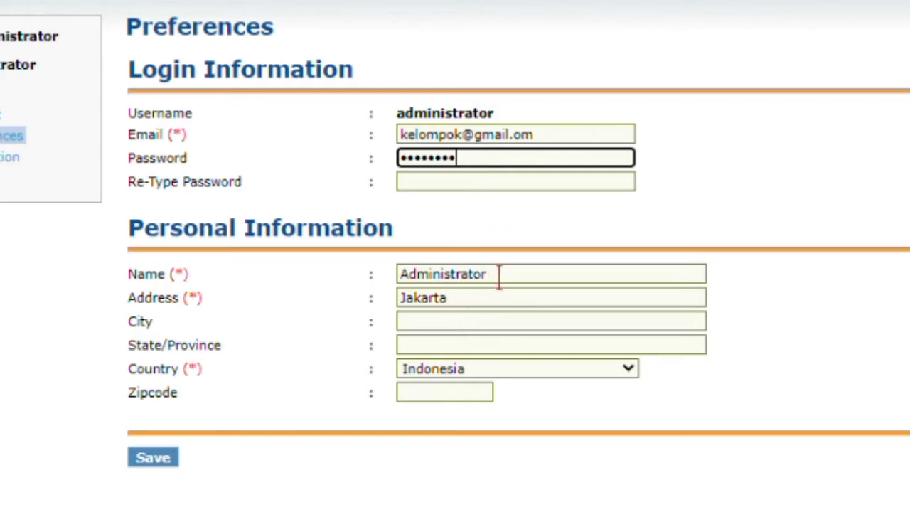
- Change the name from Administrator to kelompok and retype the password to confirm
drag(500, 275, 286, 274)
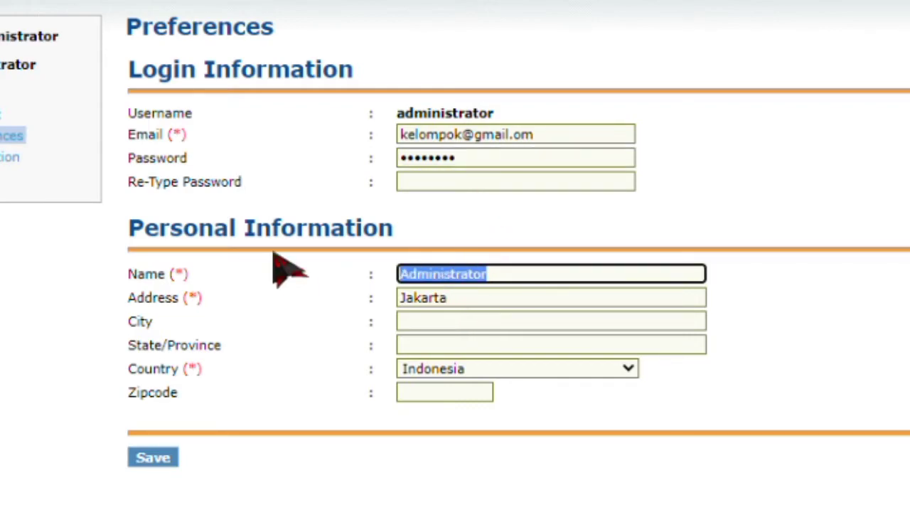
key(BackSpace)
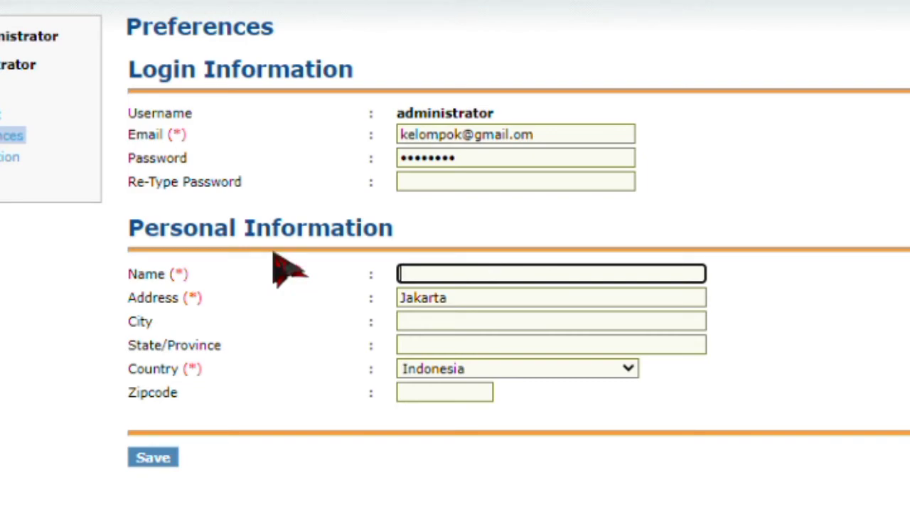
text(kelompok)
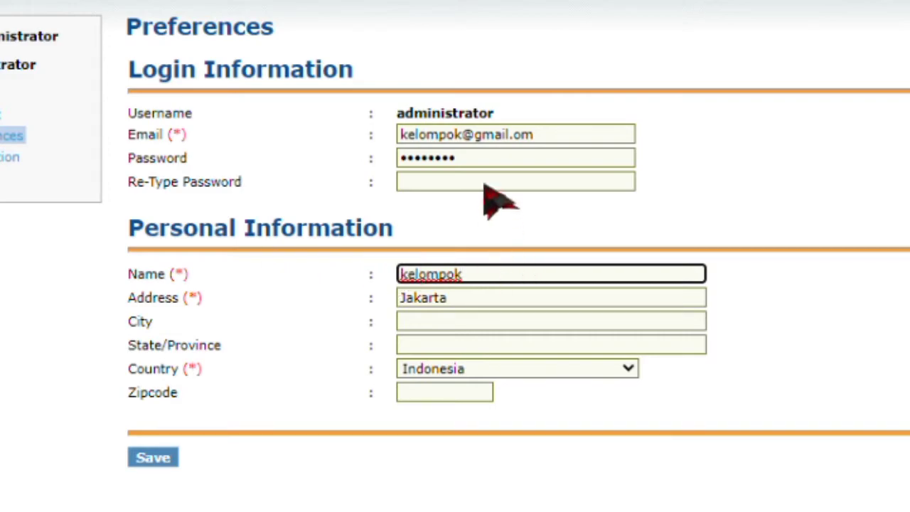
drag(471, 157, 331, 189)
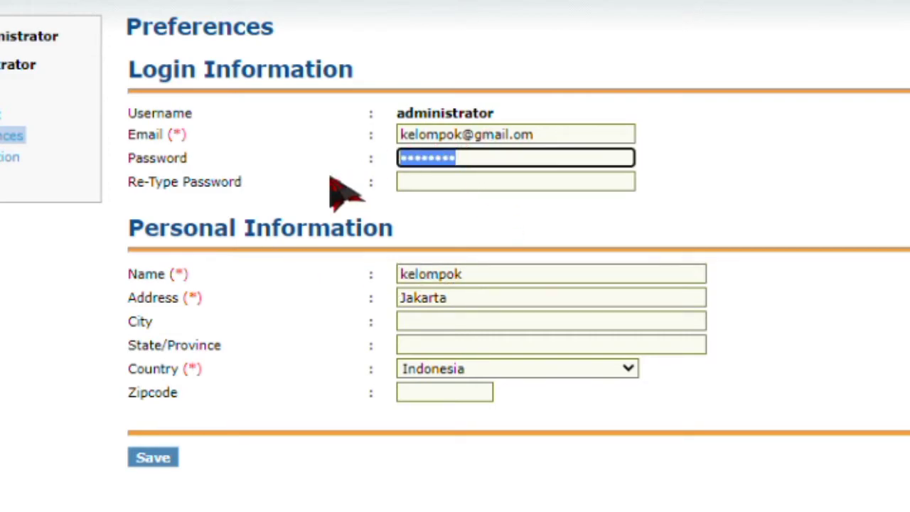
click(403, 183)
click(469, 158)
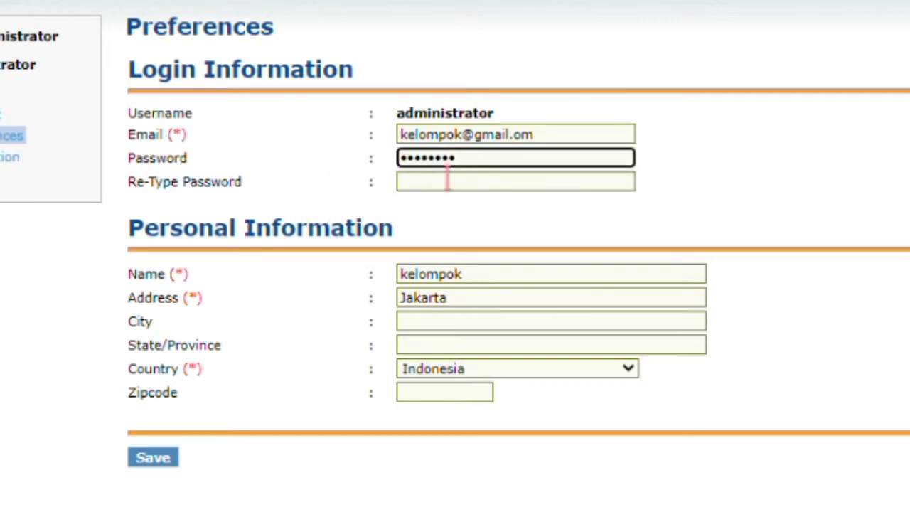
click(441, 179)
text(****)
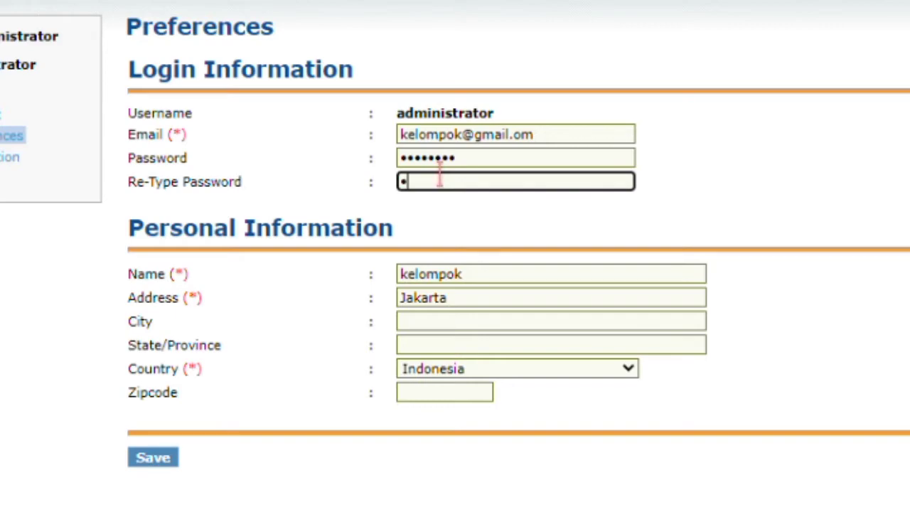
text(****)
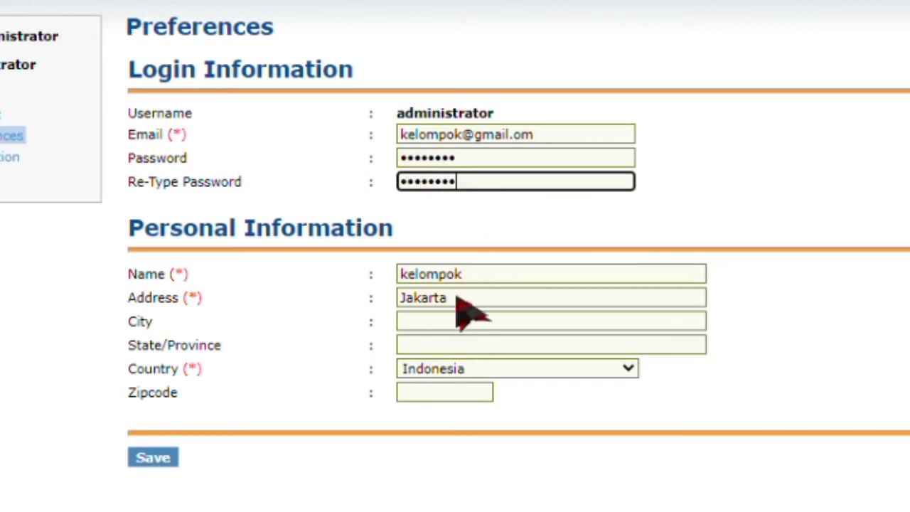
- Set City and State/Province to Jakarta and save the preferences
click(456, 321)
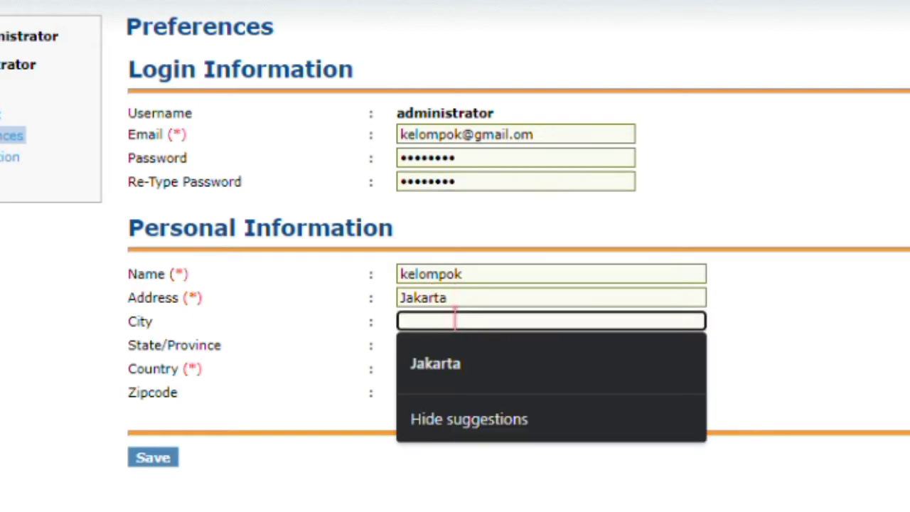
click(460, 364)
click(442, 345)
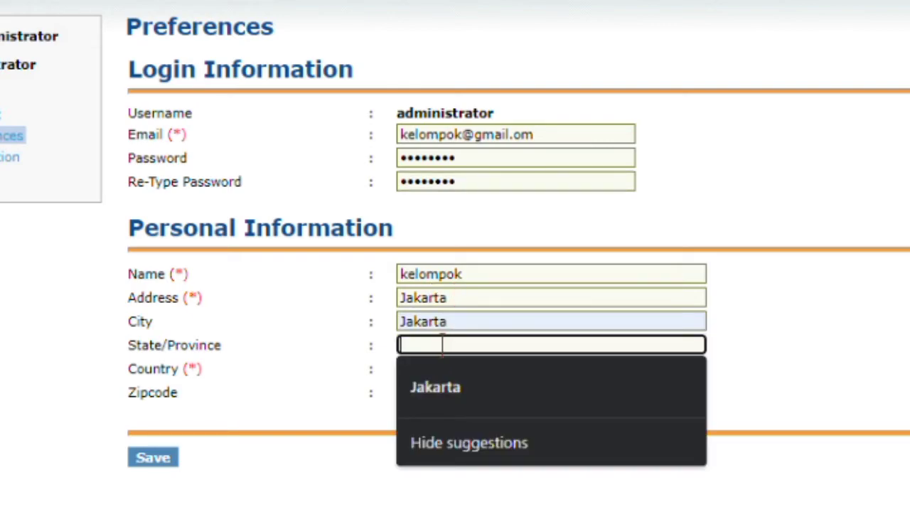
click(462, 389)
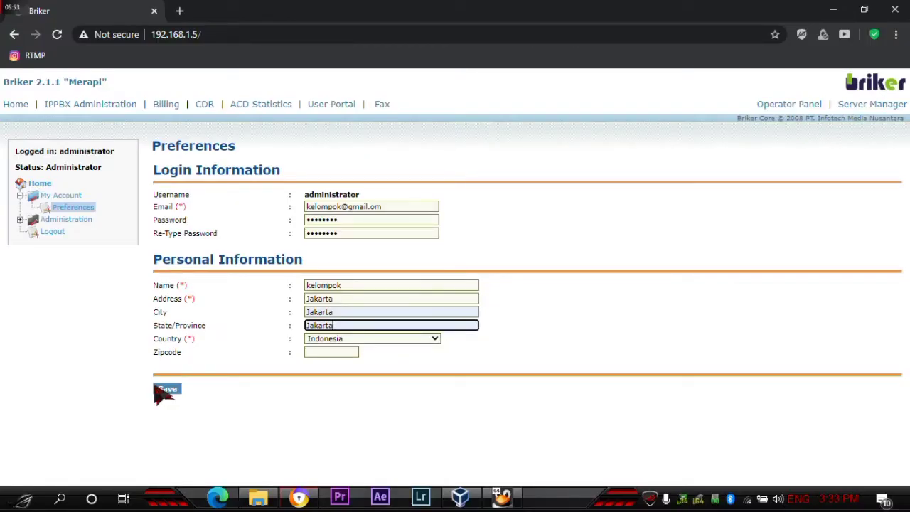
click(159, 390)
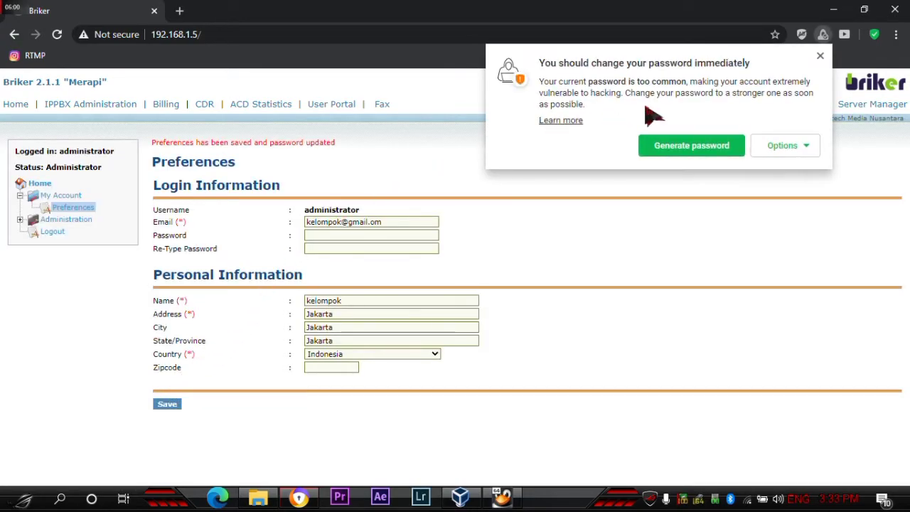
- Dismiss the password popup, view Administration > Manage user, then go to IPPBX Administration
click(820, 56)
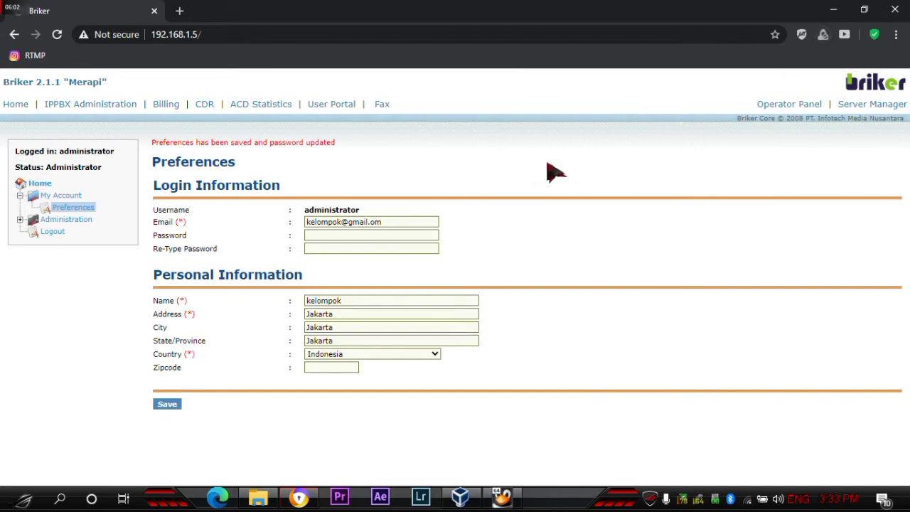
click(21, 219)
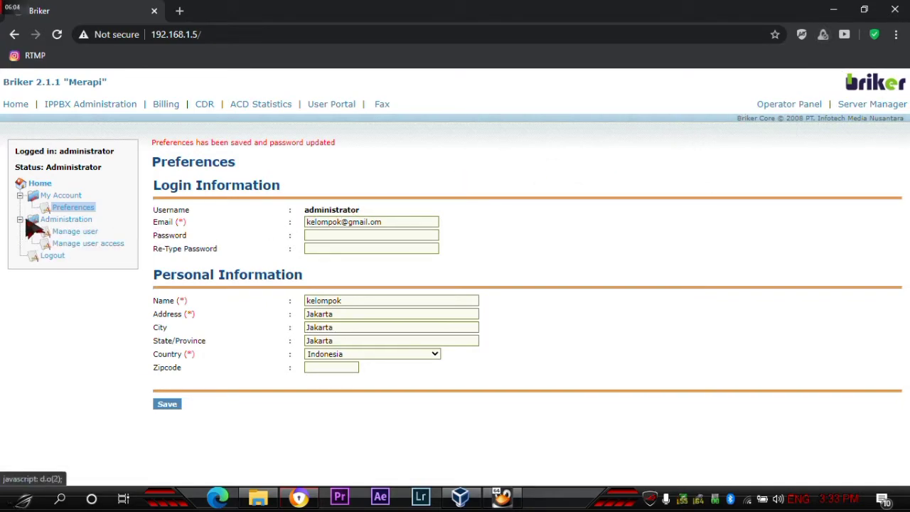
click(69, 235)
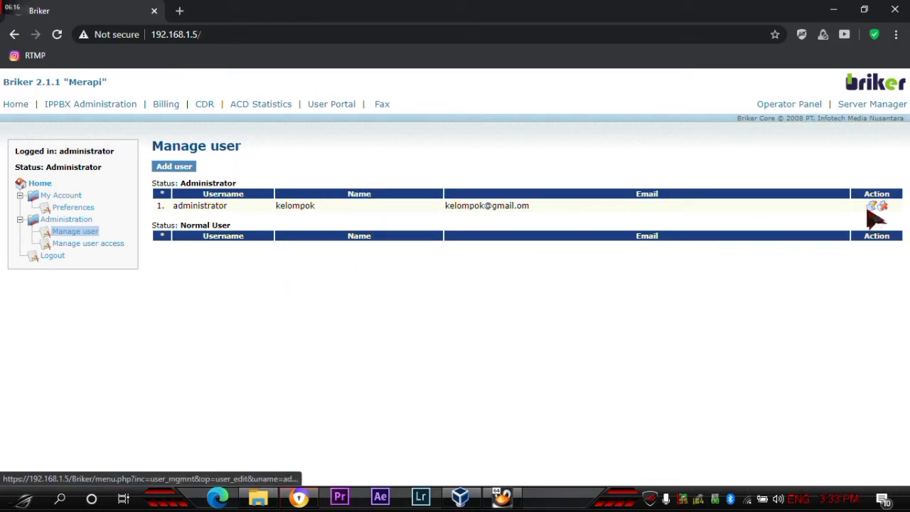
click(121, 107)
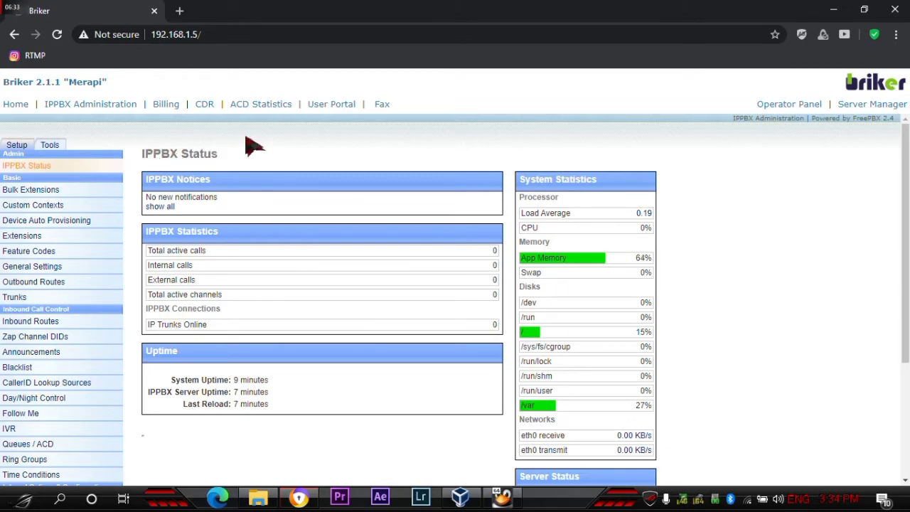
- Open a blank Add SIP Extension form for a Generic SIP Device, then search Windows for notepad
click(21, 236)
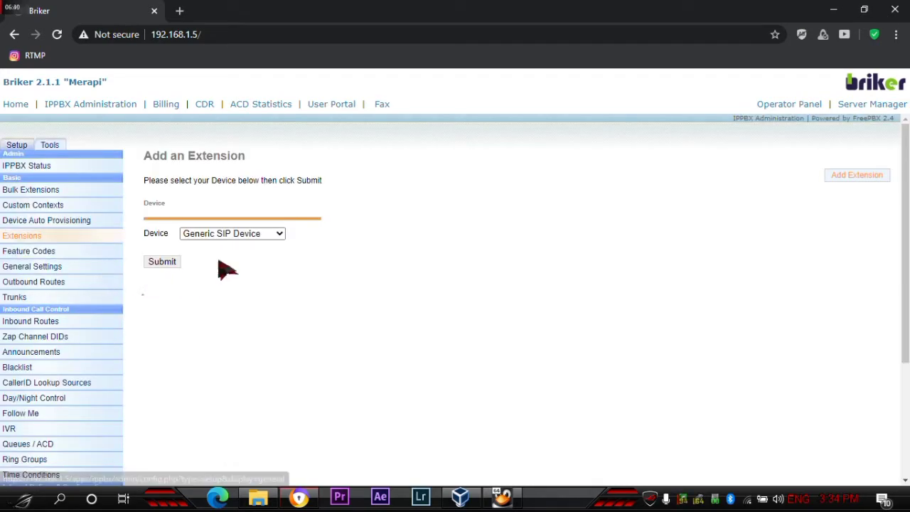
click(260, 236)
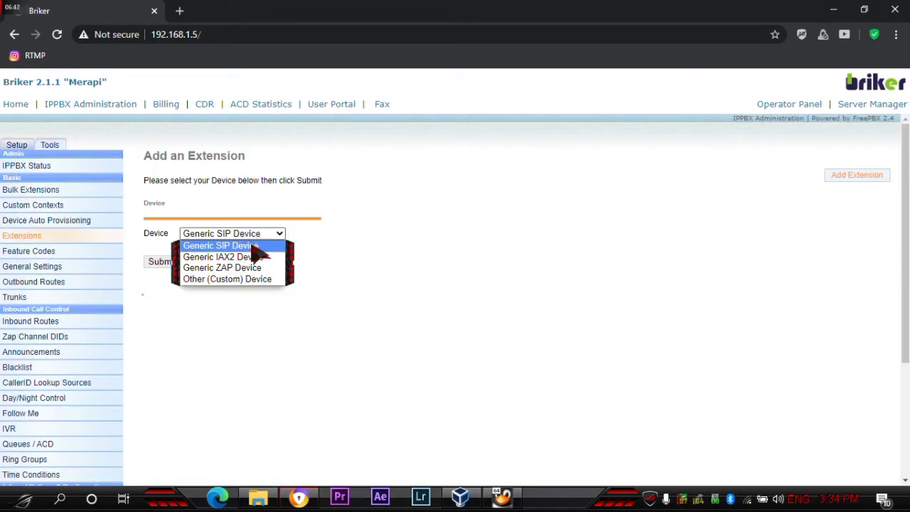
click(252, 246)
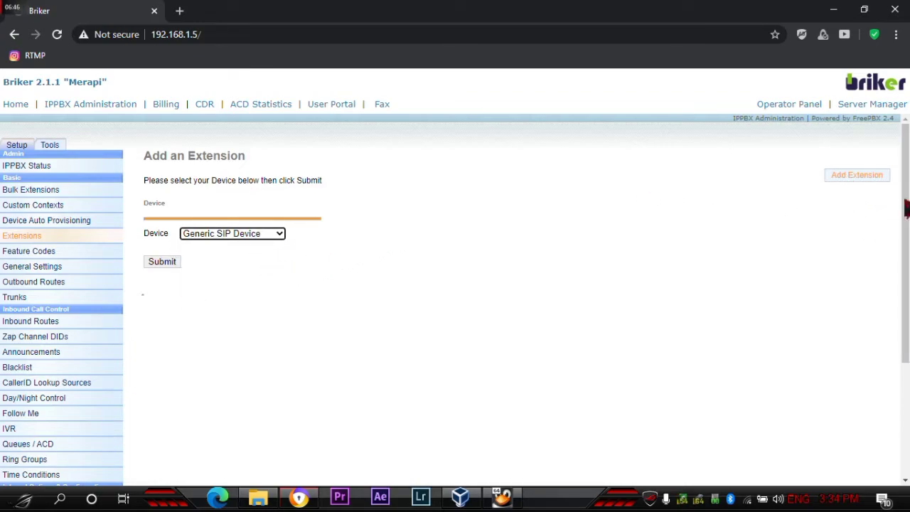
click(171, 264)
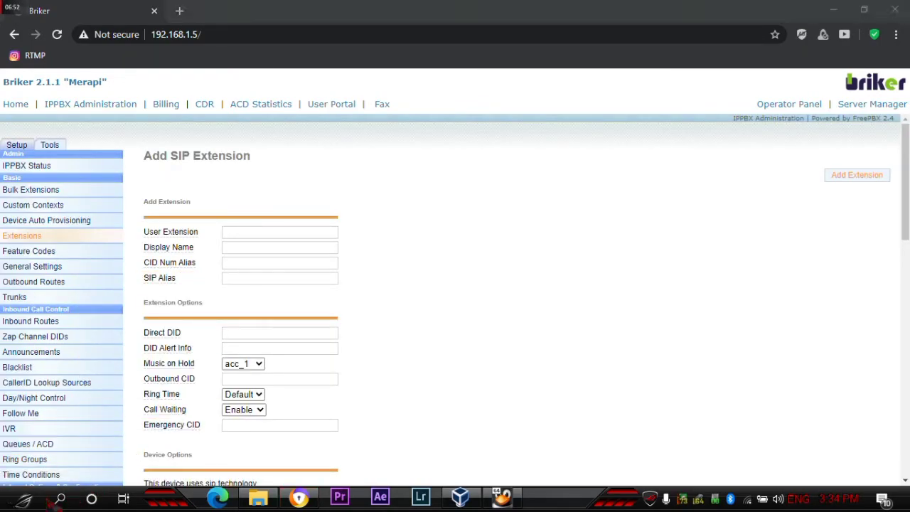
click(59, 499)
text(note)
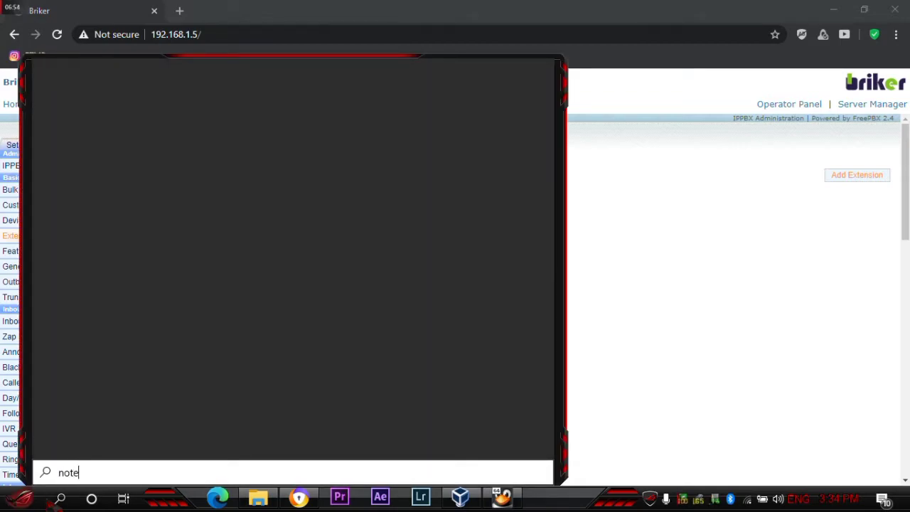
text(pad)
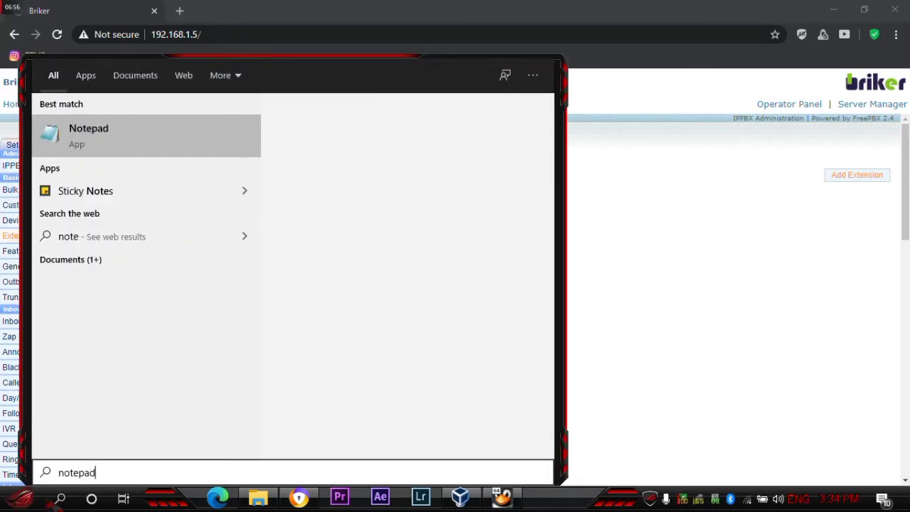
click(118, 132)
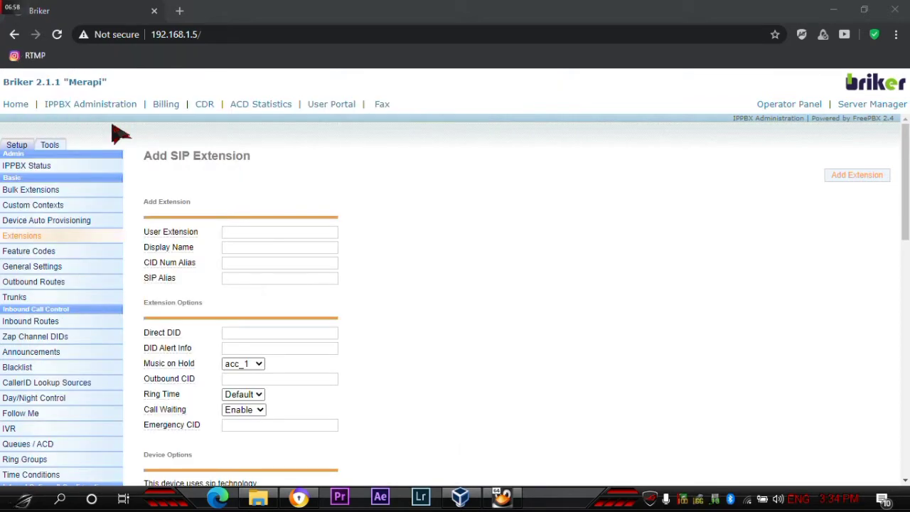
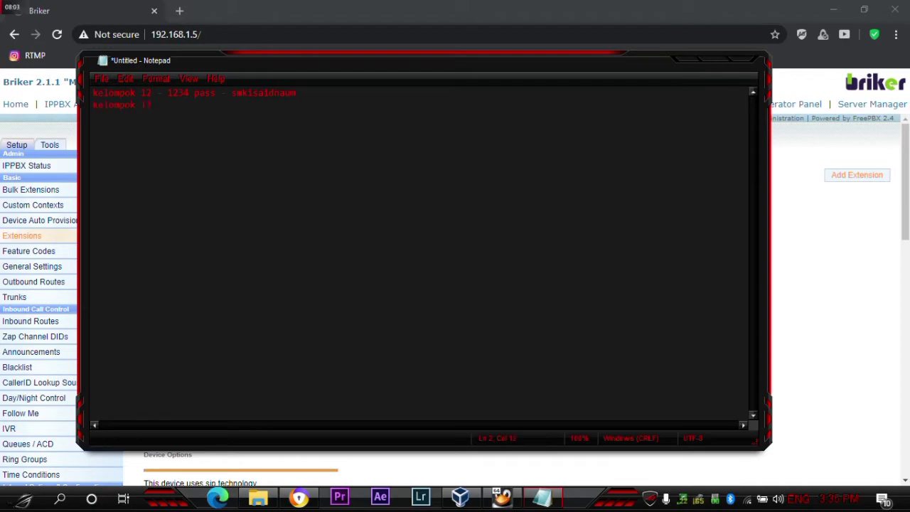
key(alt+space)
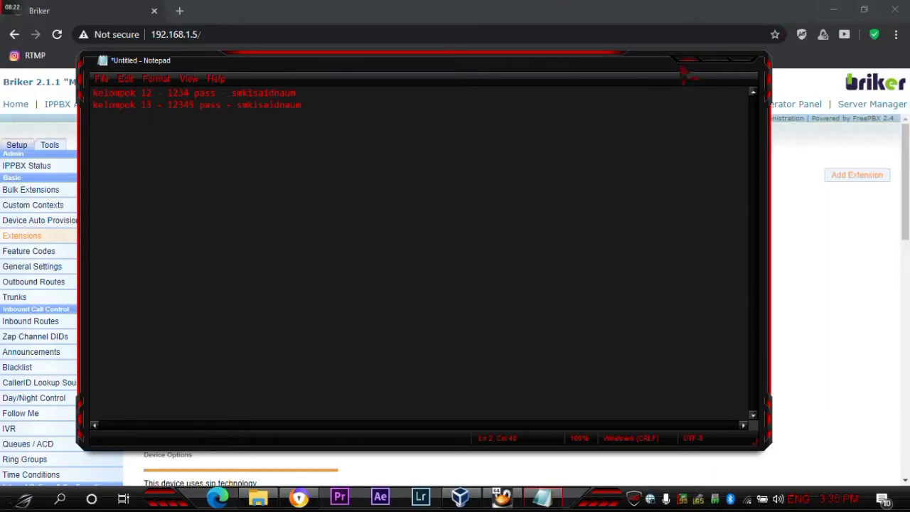
click(682, 71)
- Copy 1234 from the notes into the User Extension field
click(278, 232)
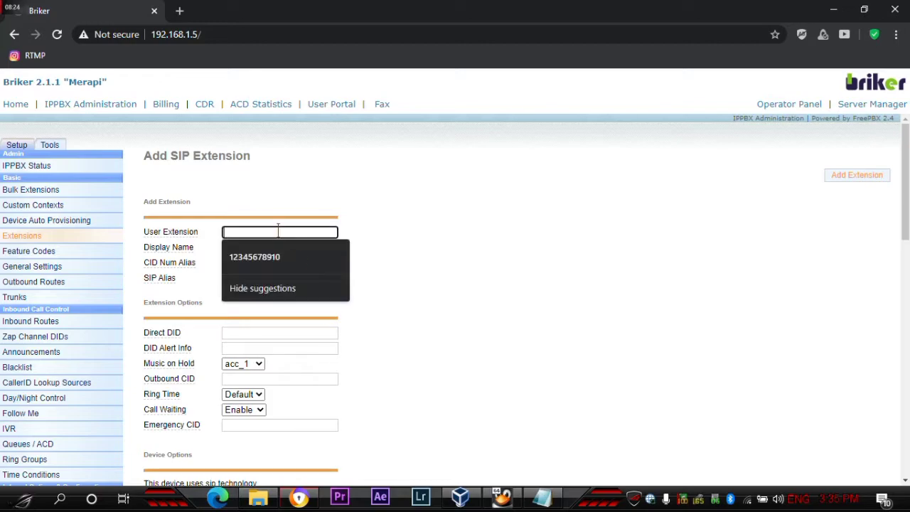
click(542, 498)
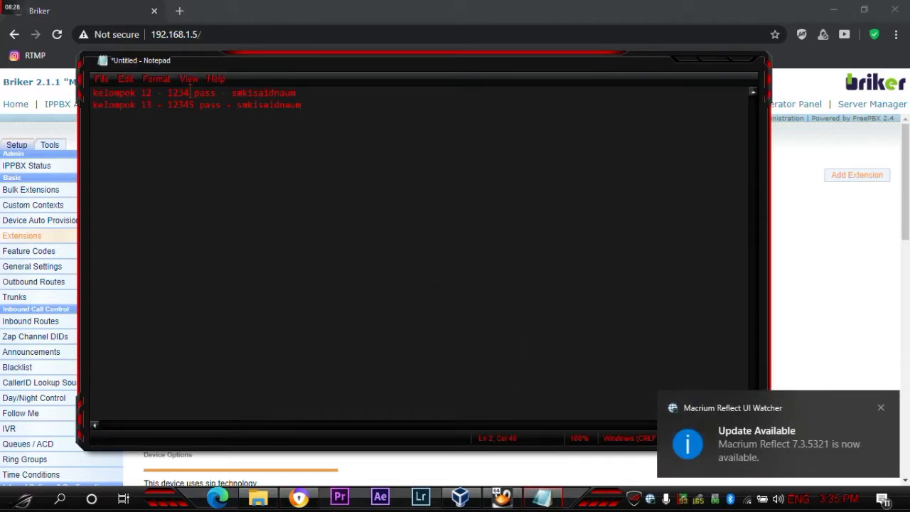
right_click(174, 90)
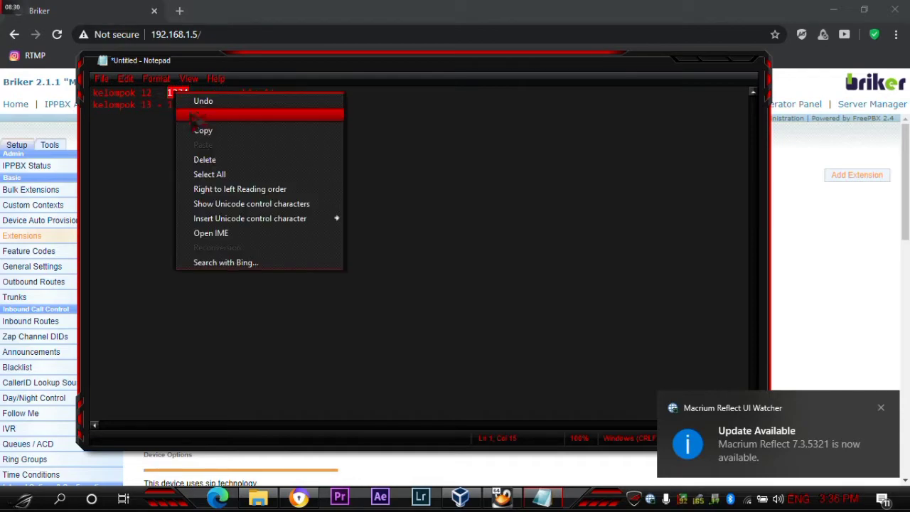
click(226, 126)
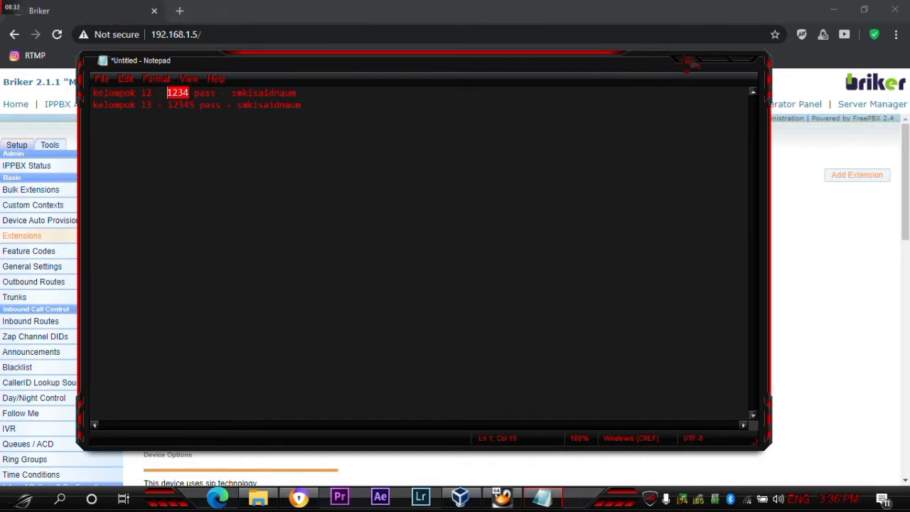
click(686, 61)
click(268, 228)
right_click(268, 228)
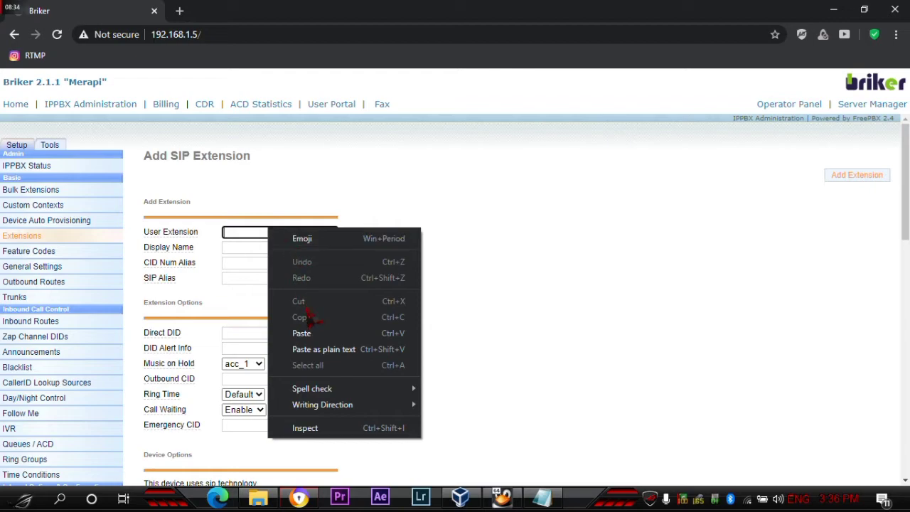
click(311, 333)
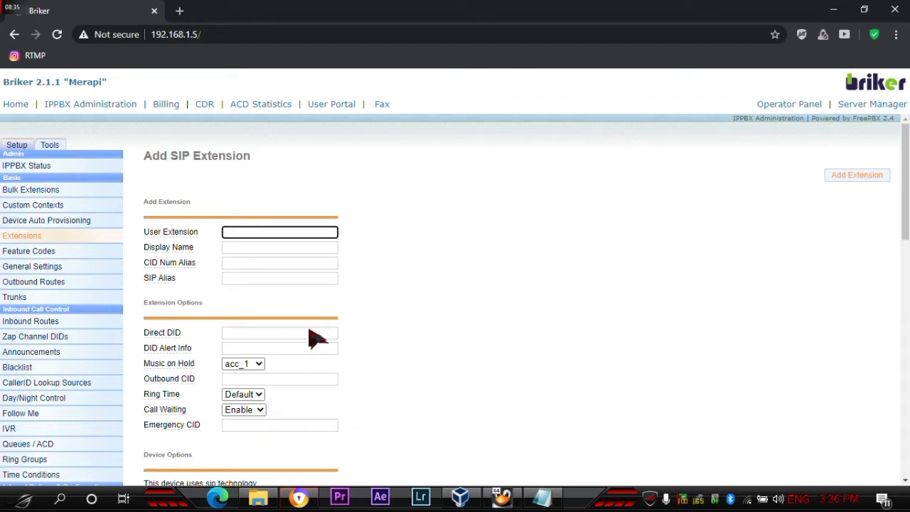
click(378, 232)
- Copy 'kelompok 12' from the notes into the Display Name field
click(274, 250)
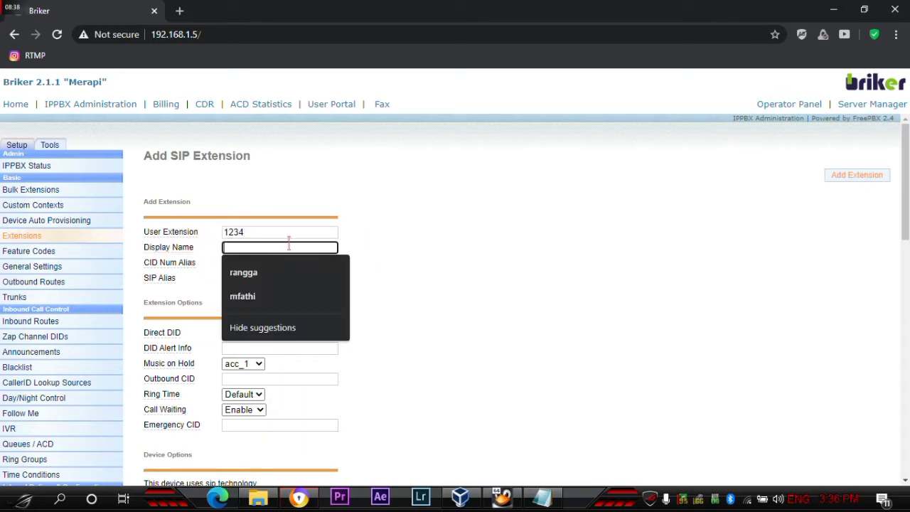
click(541, 498)
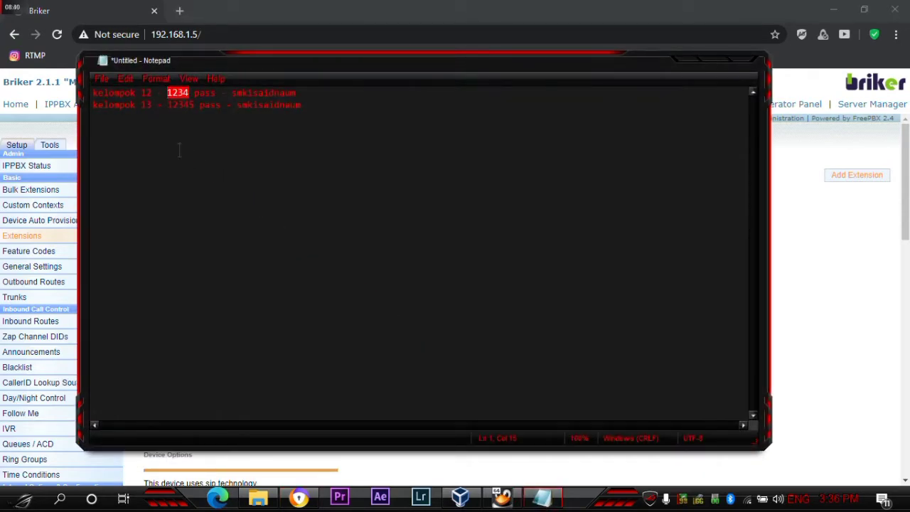
drag(151, 92, 89, 91)
right_click(112, 93)
click(142, 130)
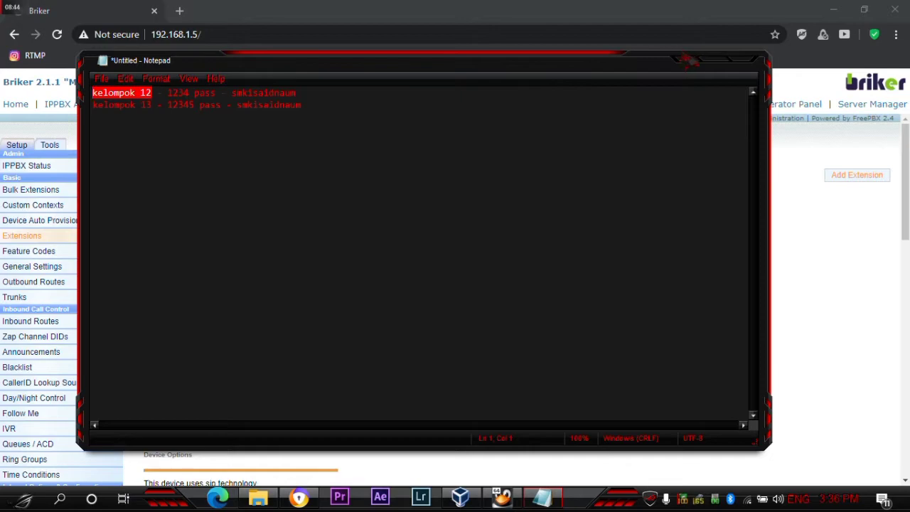
click(688, 60)
right_click(250, 246)
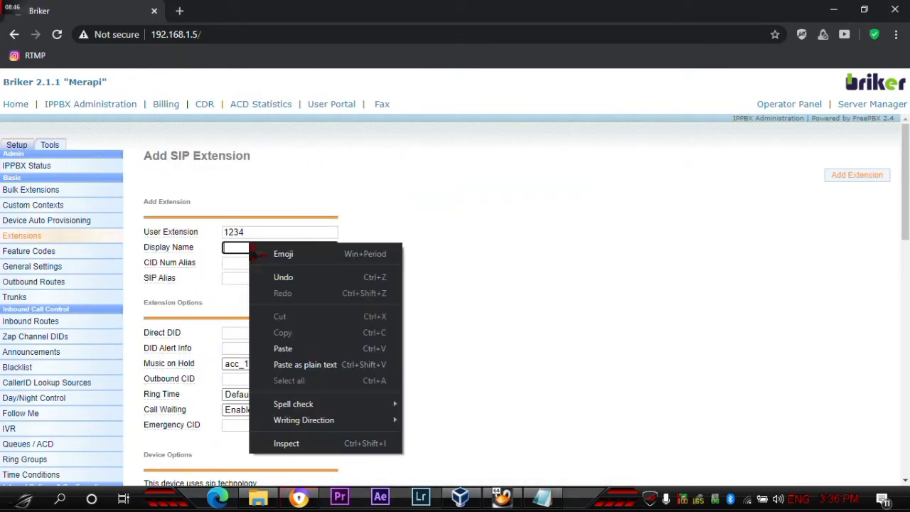
click(296, 348)
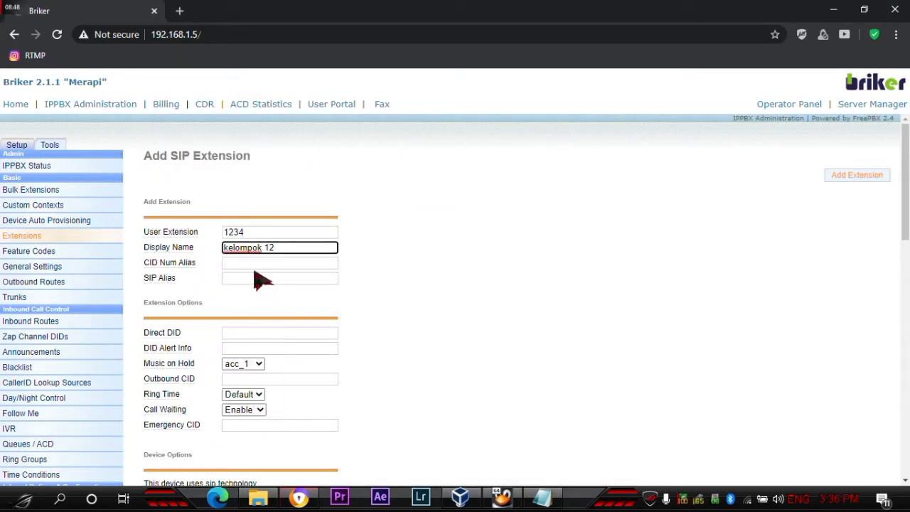
scroll(256, 262, down, 1)
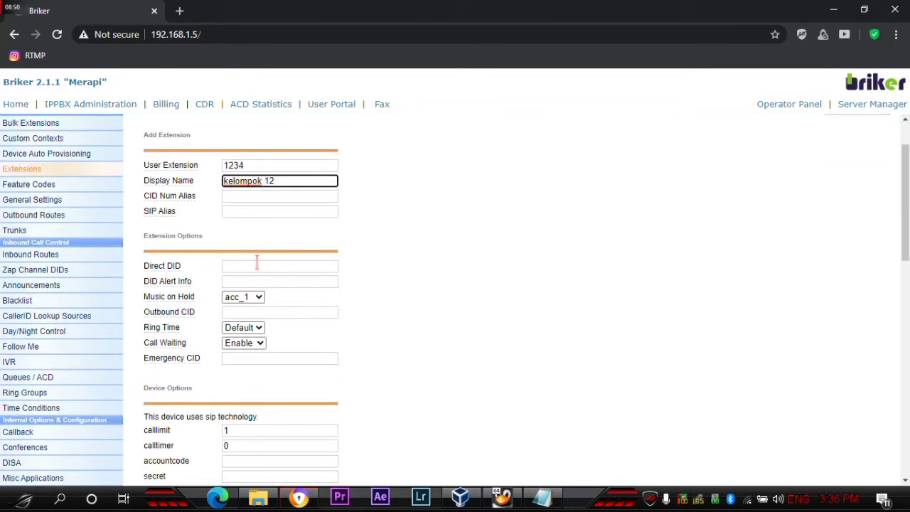
- Copy the noted password into the extension's secret field
scroll(419, 231, down, 1)
scroll(419, 231, down, 3)
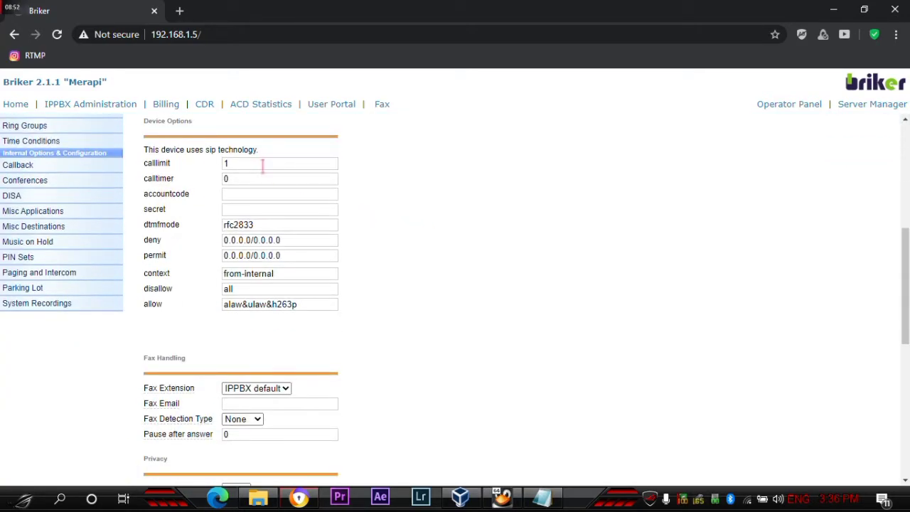
click(543, 498)
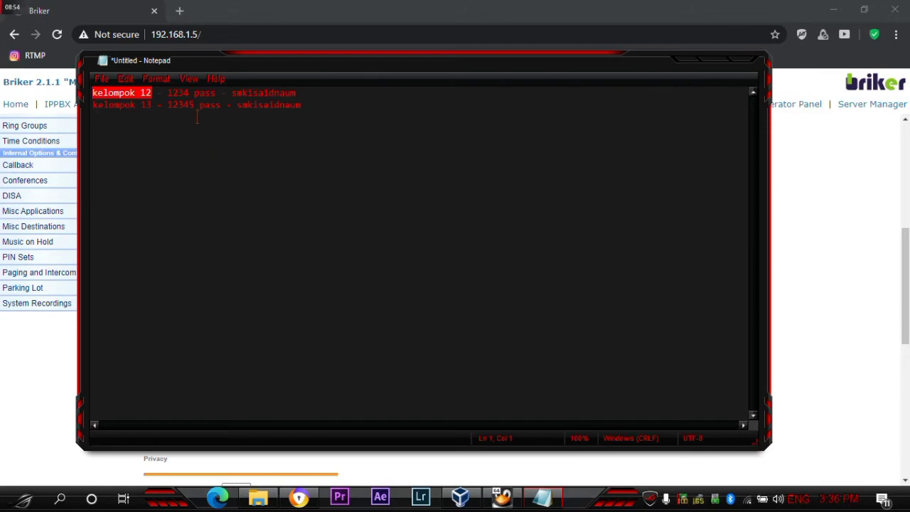
click(684, 66)
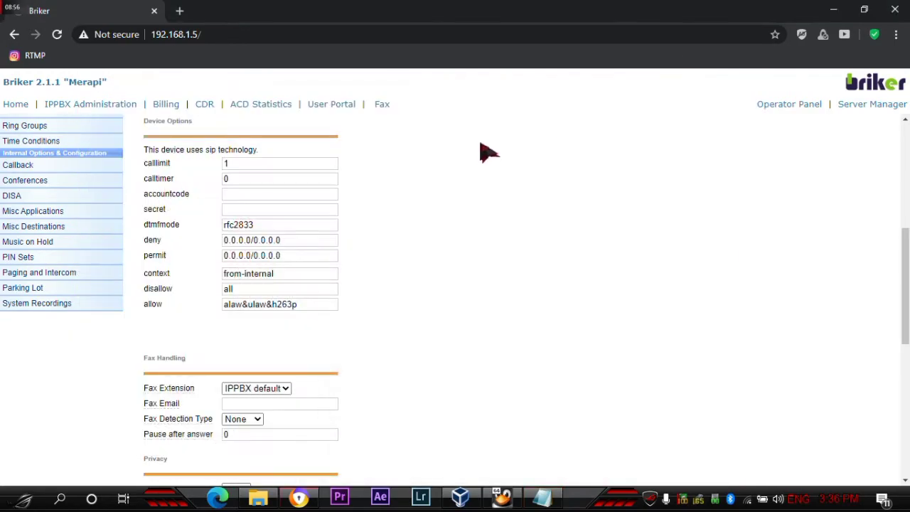
click(543, 497)
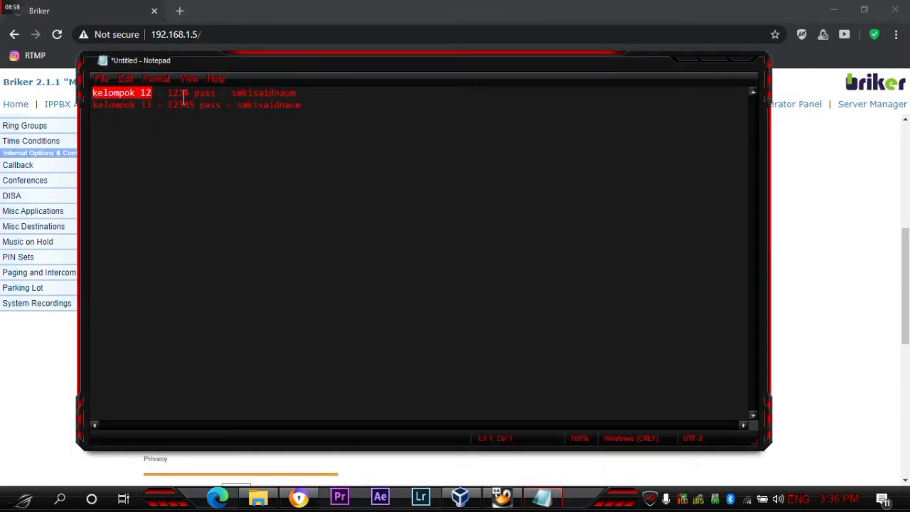
drag(299, 93, 242, 93)
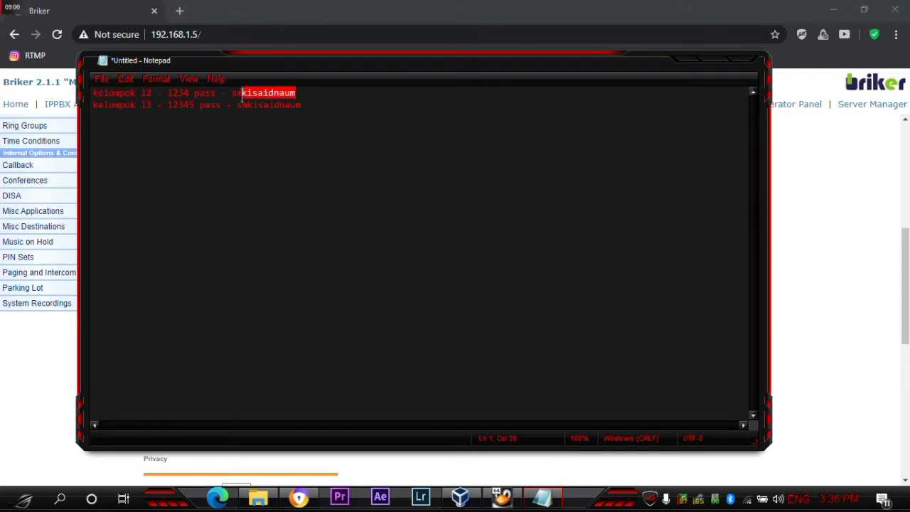
drag(303, 93, 241, 92)
right_click(241, 99)
click(285, 132)
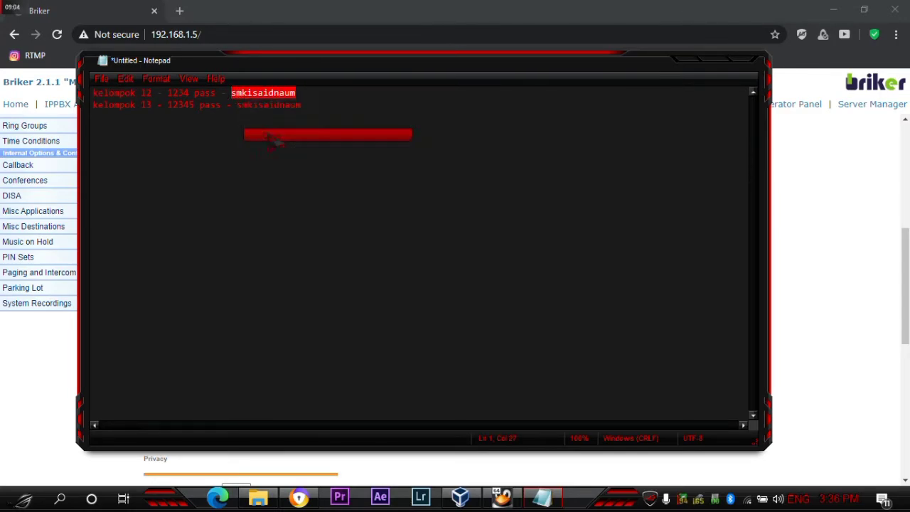
click(685, 68)
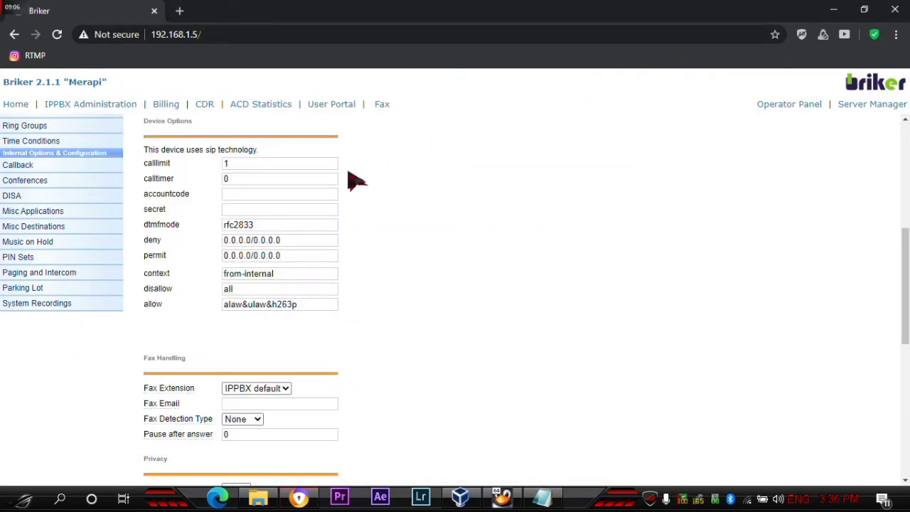
click(269, 210)
right_click(269, 210)
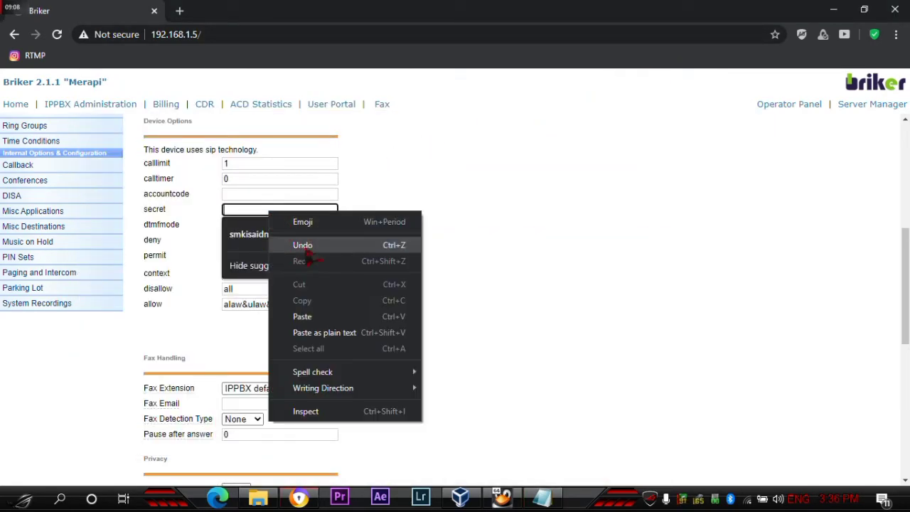
click(306, 316)
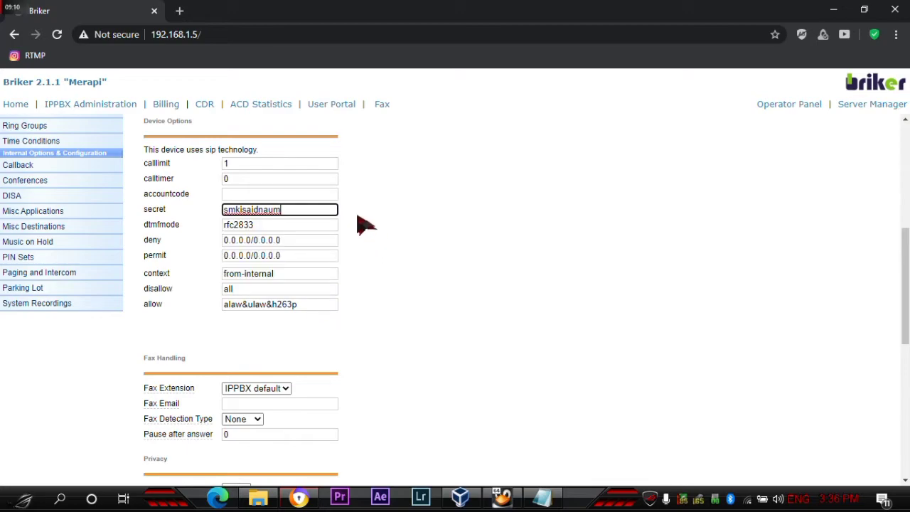
- Paste 1234 from the notes into accountcode and delete the leading space
click(274, 193)
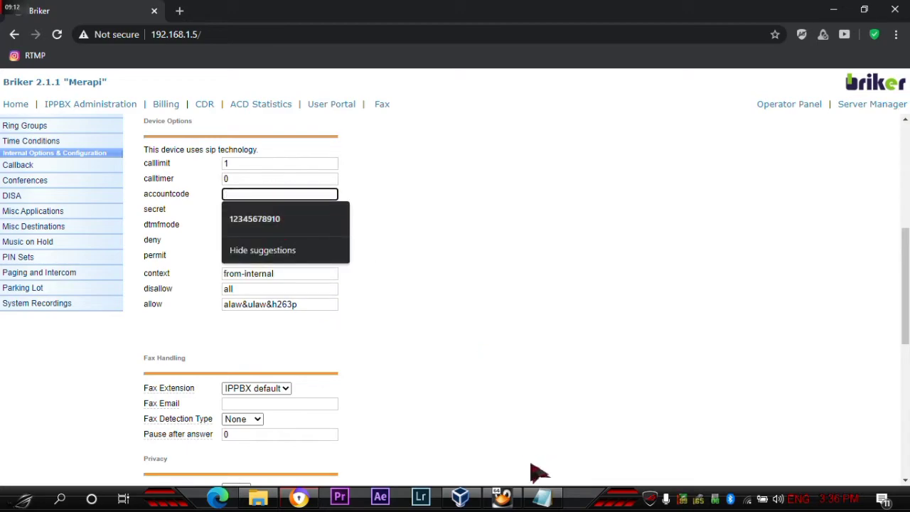
click(542, 497)
drag(185, 93, 160, 93)
right_click(189, 94)
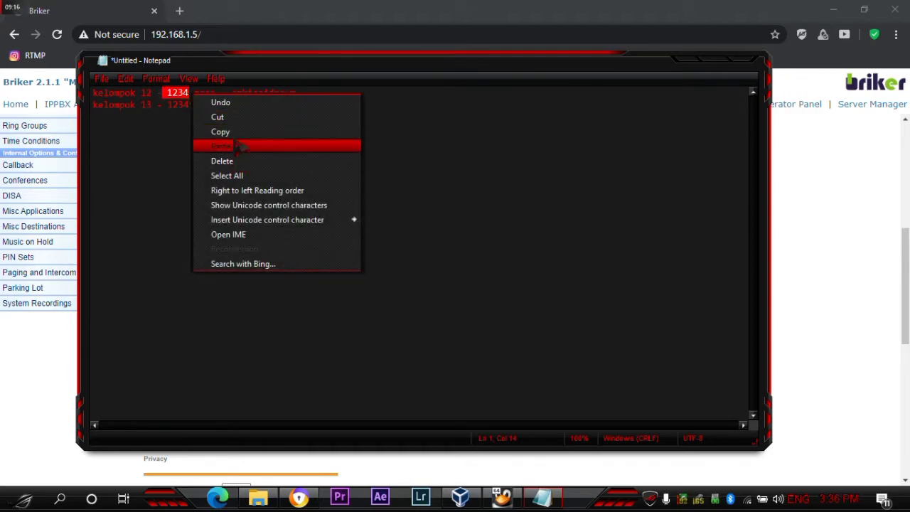
click(214, 131)
click(684, 65)
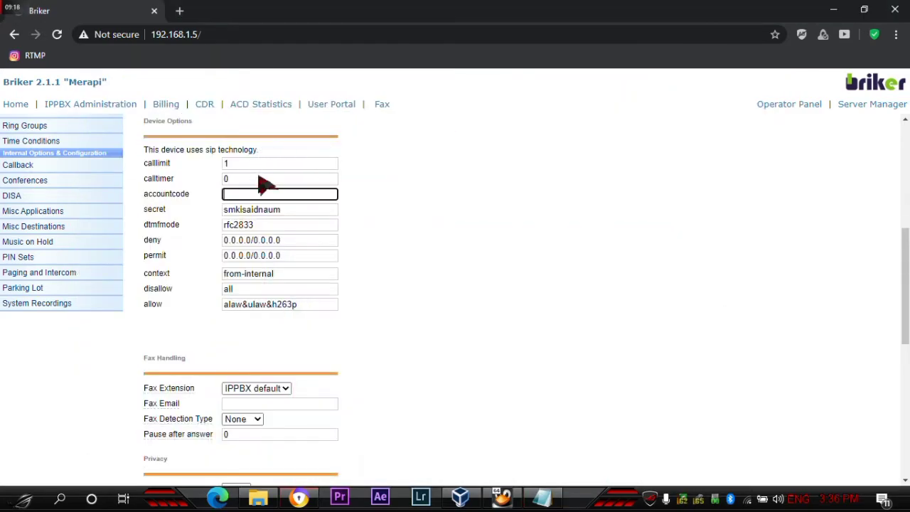
right_click(263, 191)
click(297, 295)
key(Delete)
- Submit the completed form so kelompok 12 <1234> is saved to the extensions list
scroll(302, 273, down, 7)
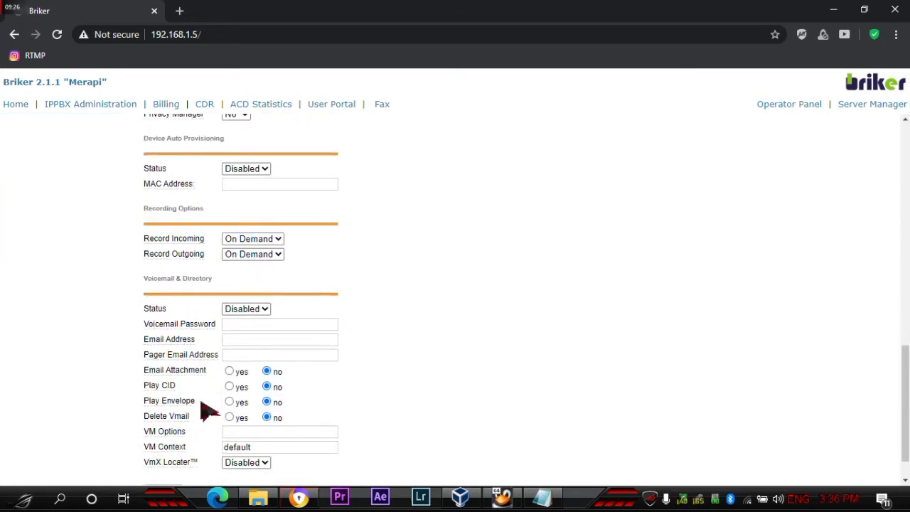
click(165, 448)
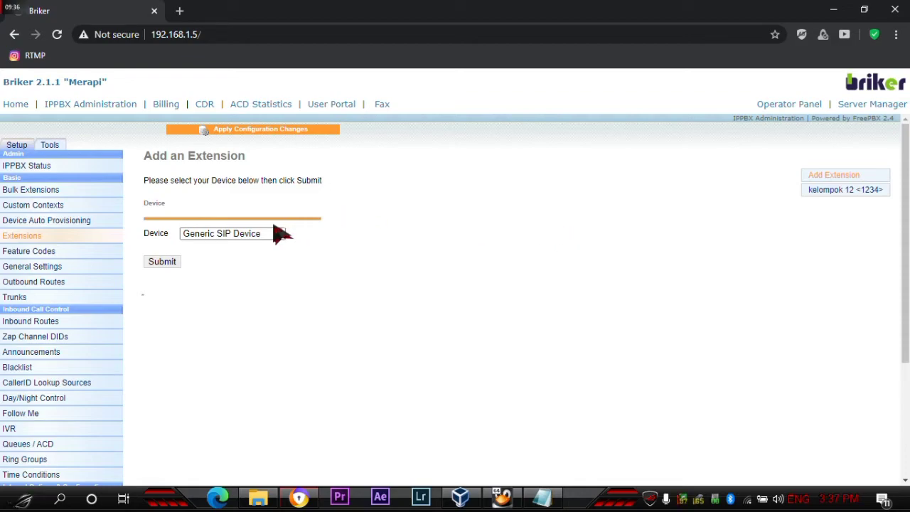
- Start another Generic SIP extension and paste 12345 from the notes as its User Extension
click(174, 266)
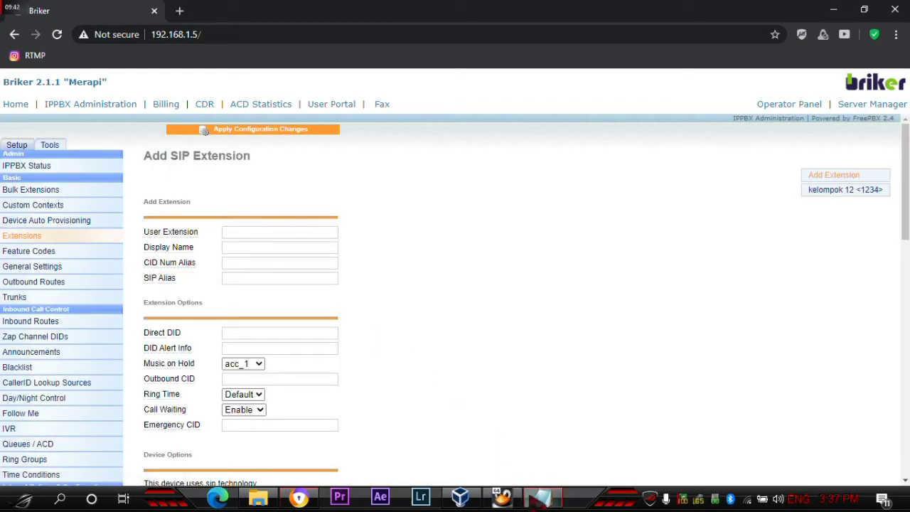
click(542, 497)
click(171, 108)
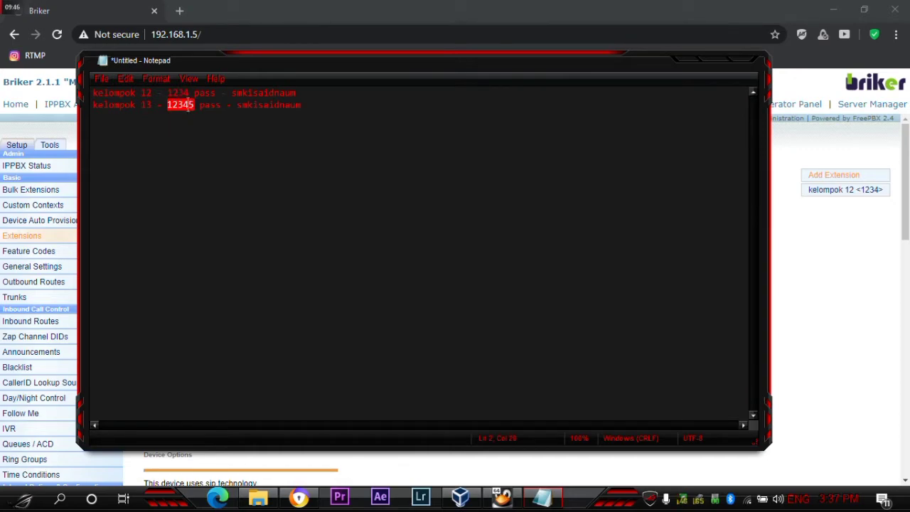
right_click(189, 107)
click(223, 140)
click(684, 69)
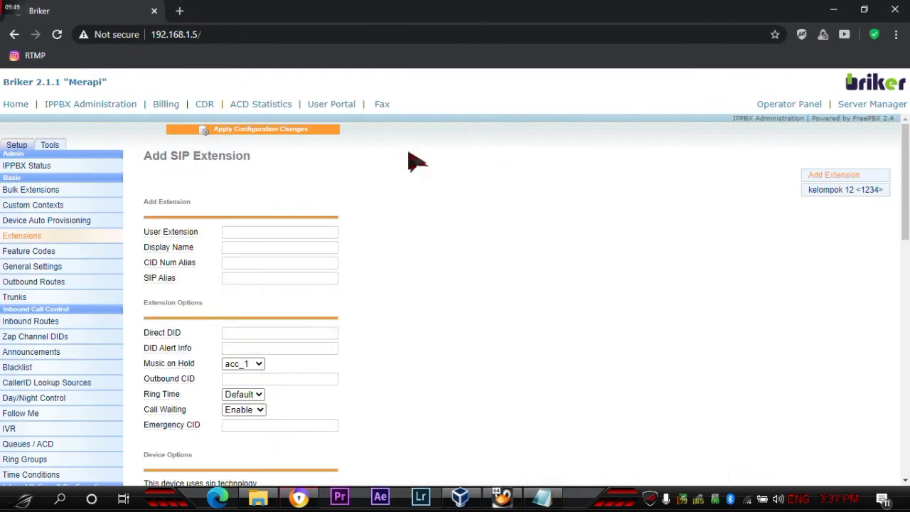
click(279, 235)
right_click(280, 234)
click(320, 339)
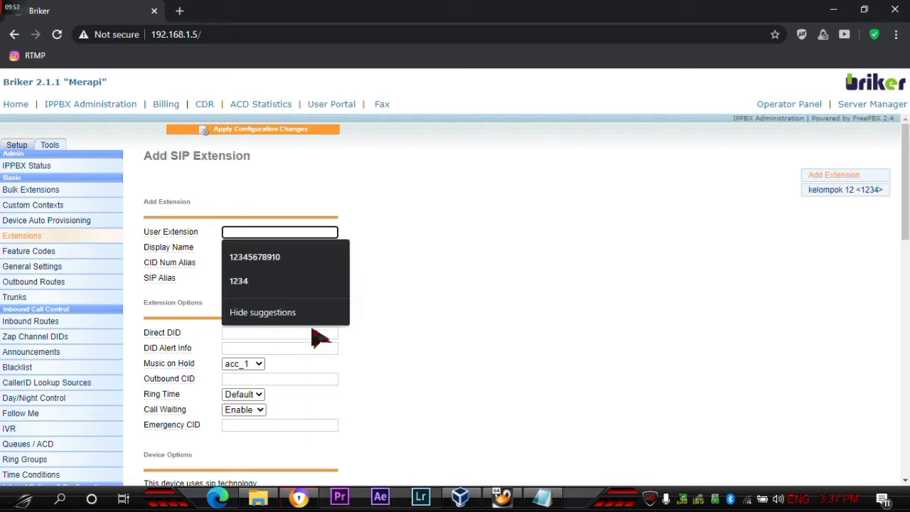
- Paste 'kelompok 13' as the Display Name and copy 12345 from the User Extension field
click(301, 246)
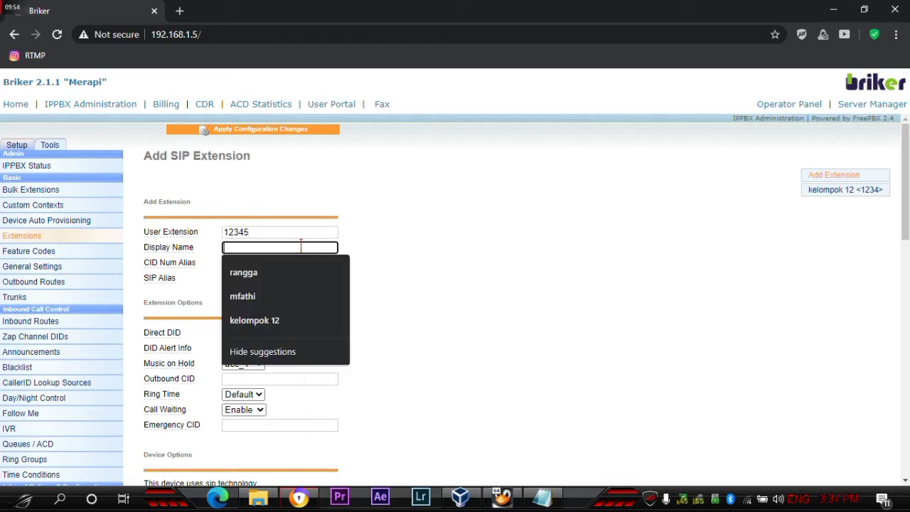
click(542, 497)
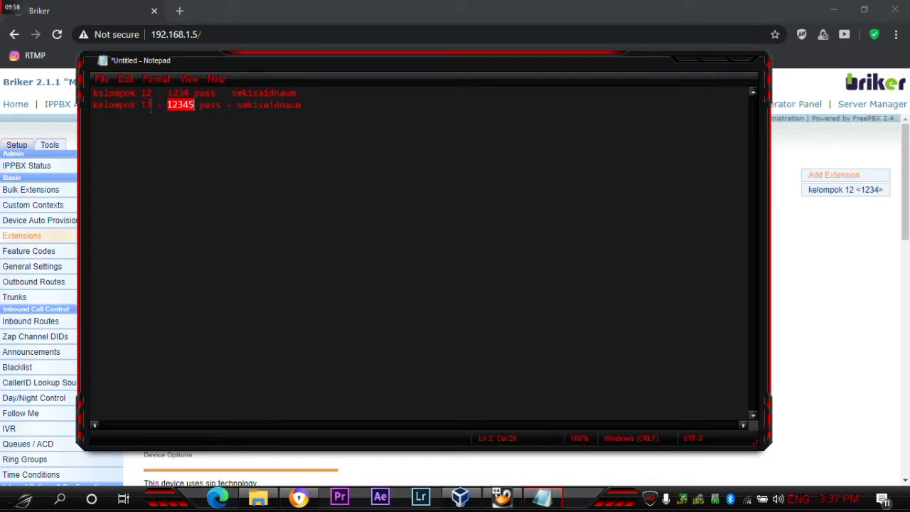
drag(151, 105, 96, 107)
right_click(121, 107)
click(141, 143)
click(691, 62)
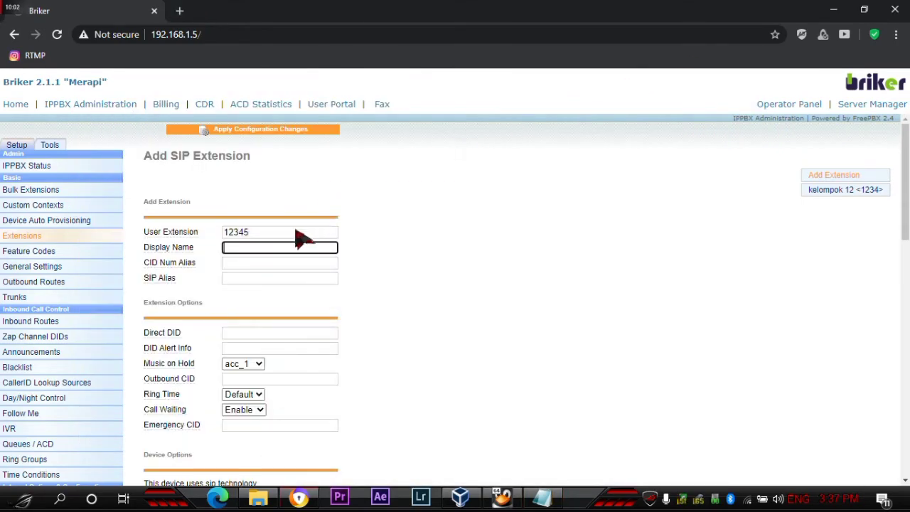
right_click(283, 248)
click(316, 353)
double_click(284, 232)
right_click(228, 231)
click(248, 278)
- Paste 12345 into the accountcode field
click(471, 252)
scroll(453, 267, down, 10)
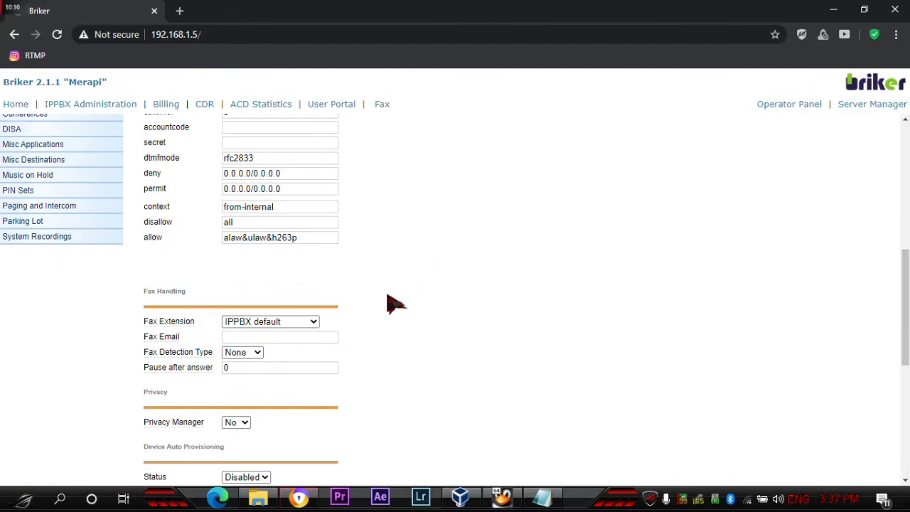
scroll(313, 309, down, 5)
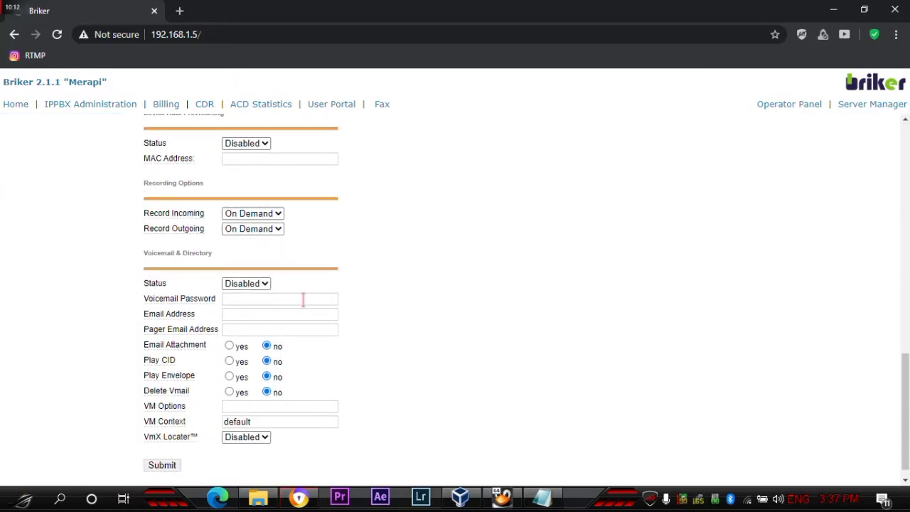
scroll(306, 310, up, 8)
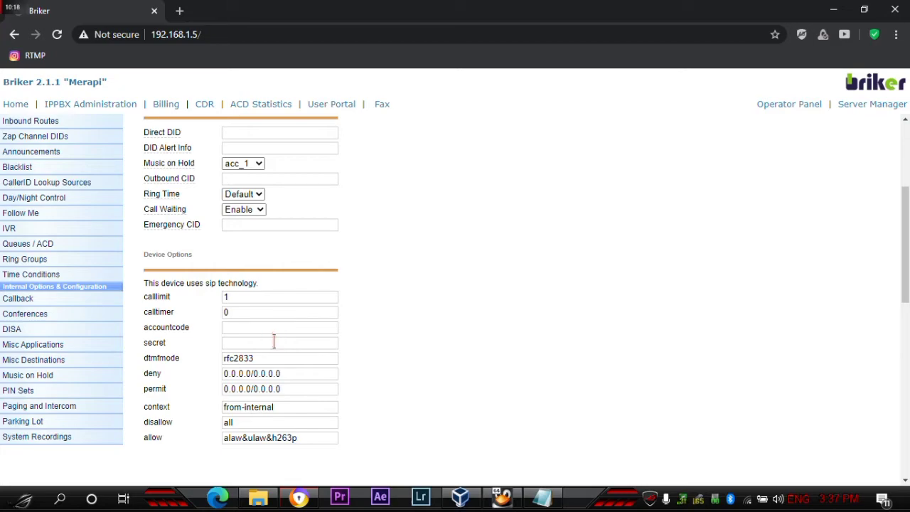
click(274, 342)
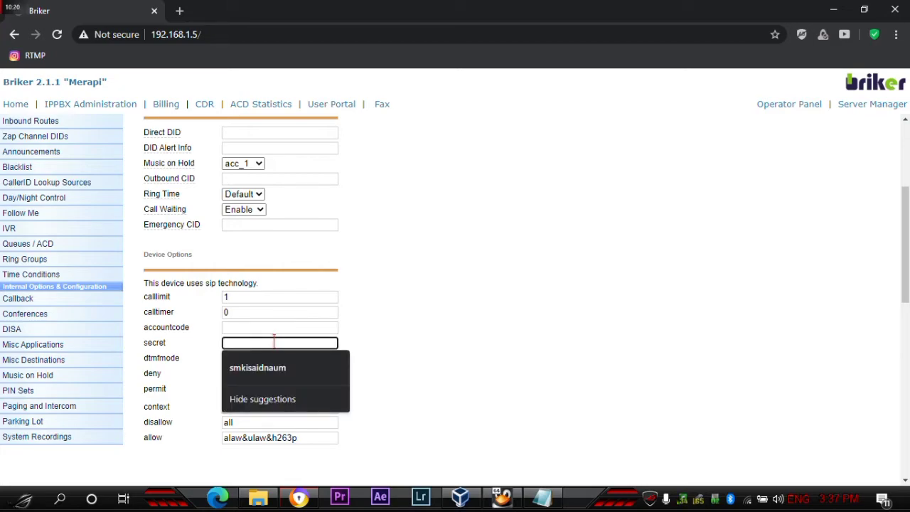
click(272, 327)
right_click(270, 326)
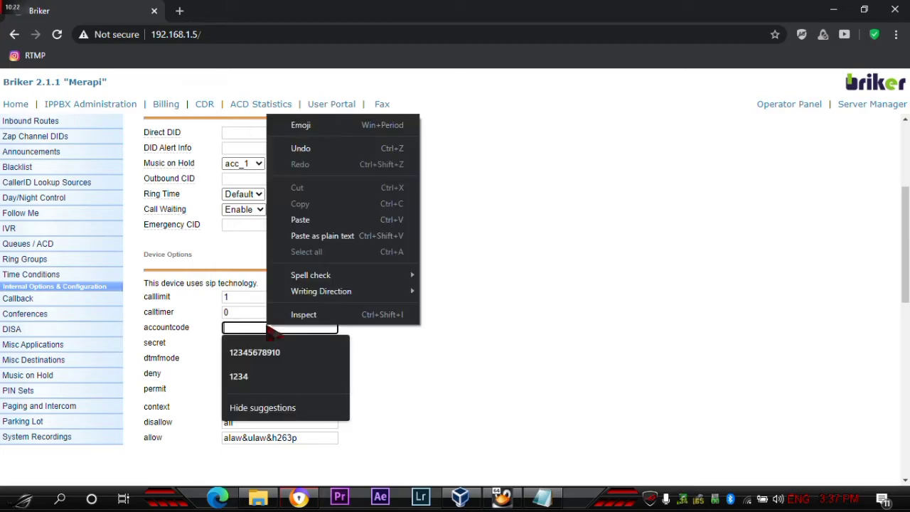
click(313, 219)
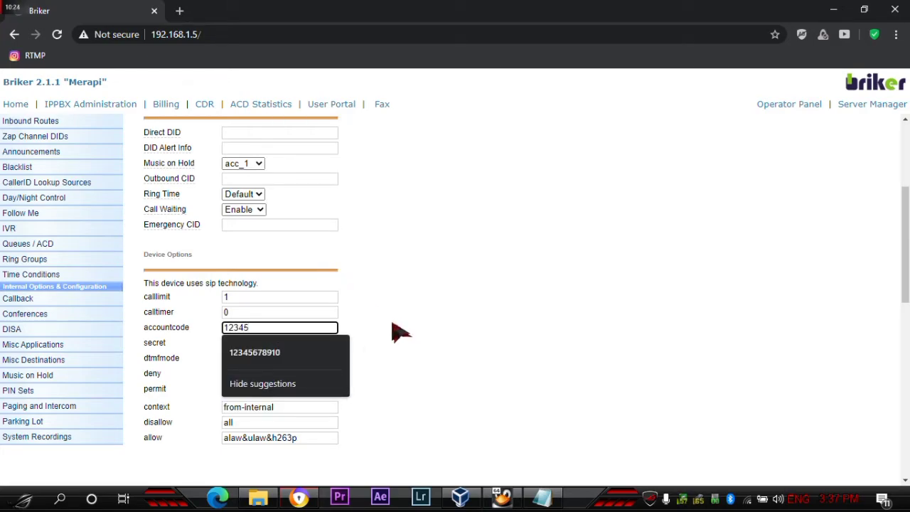
- Paste kelompok 13's password from the notes into secret and submit the extension
click(542, 497)
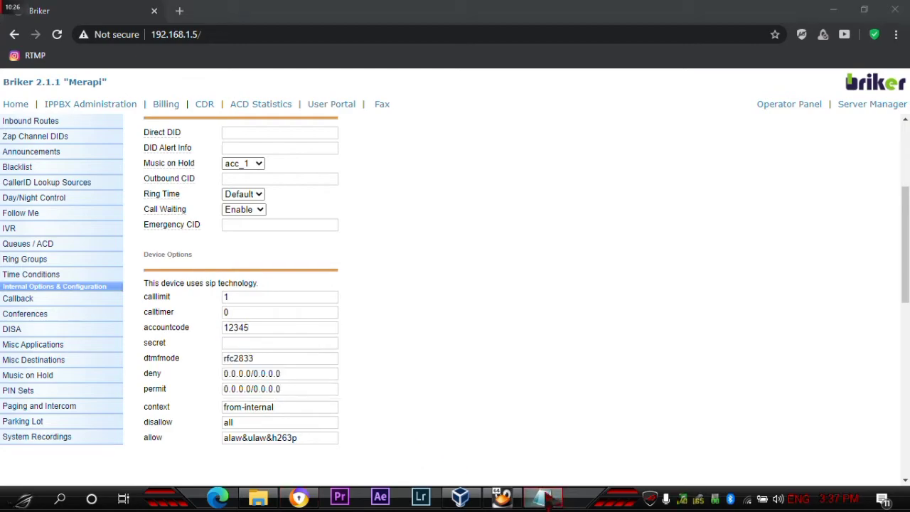
drag(303, 107, 264, 104)
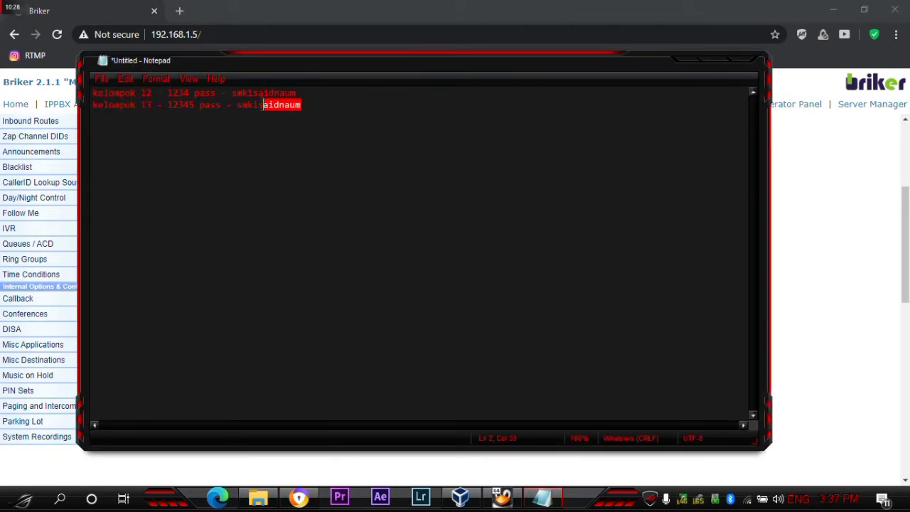
right_click(264, 119)
click(290, 145)
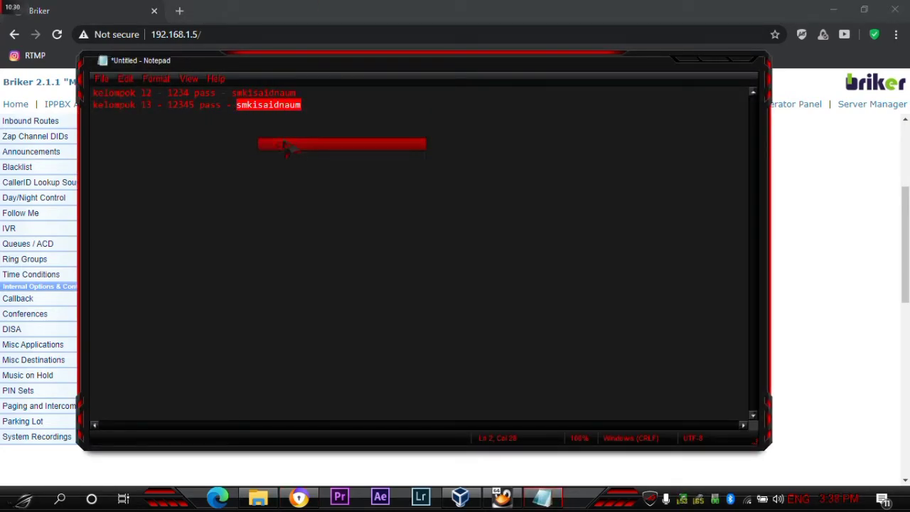
click(680, 64)
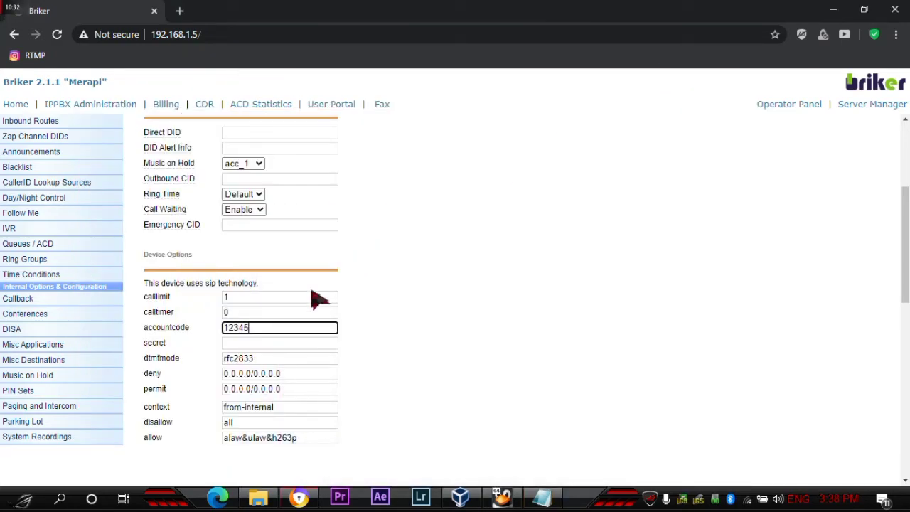
click(286, 343)
right_click(287, 344)
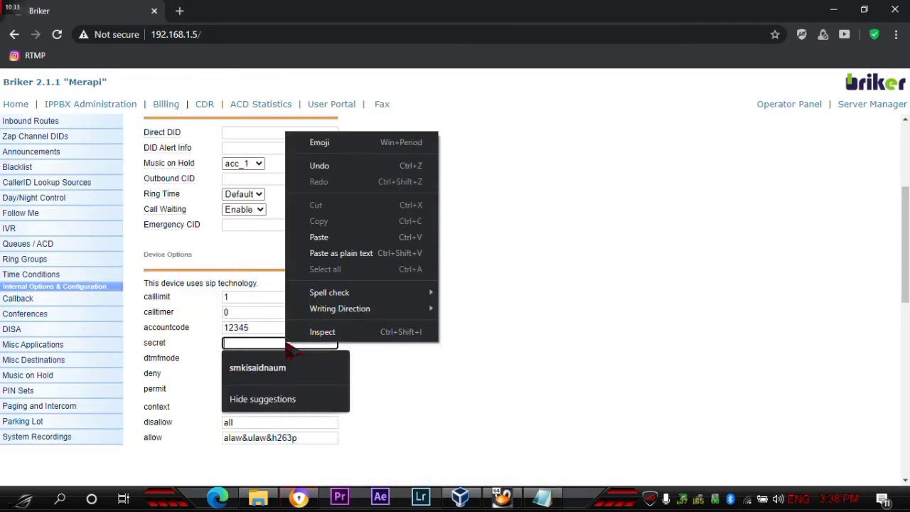
click(369, 237)
scroll(413, 266, down, 10)
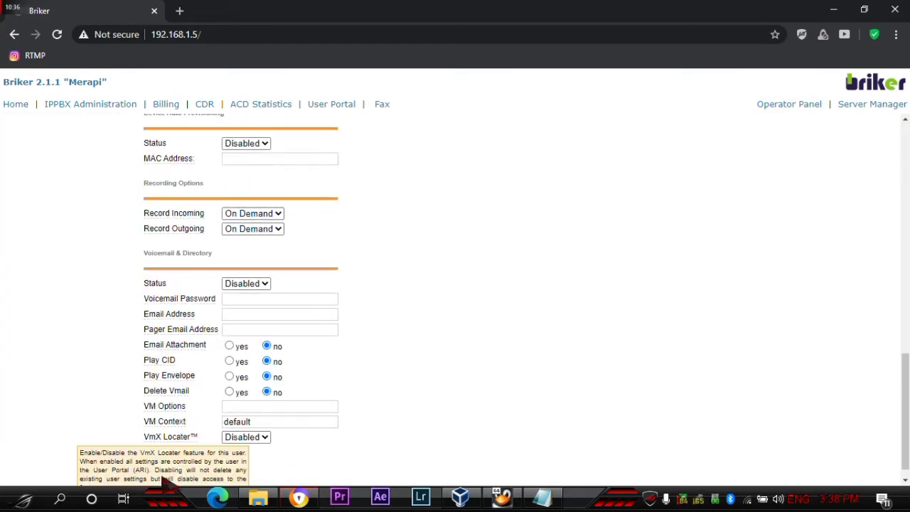
click(171, 467)
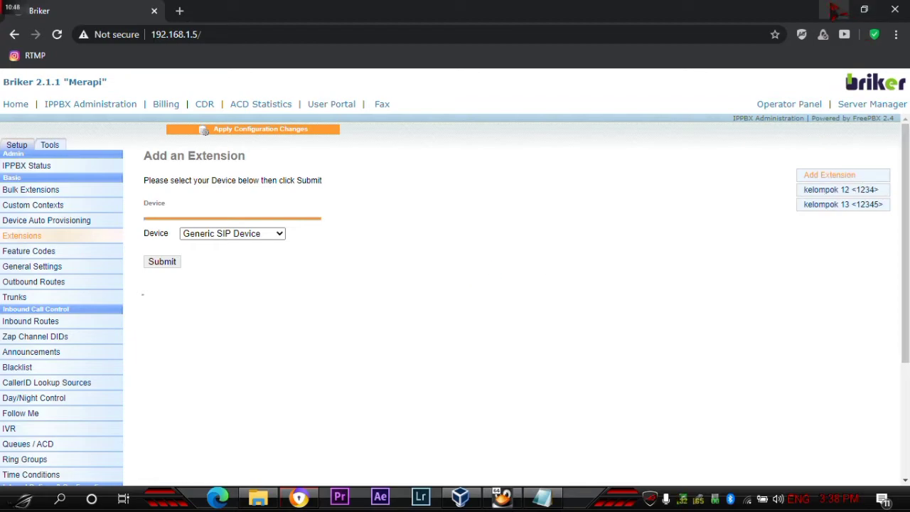
- Minimize Chrome and launch QuteCom as administrator, approving the UAC prompt
click(838, 10)
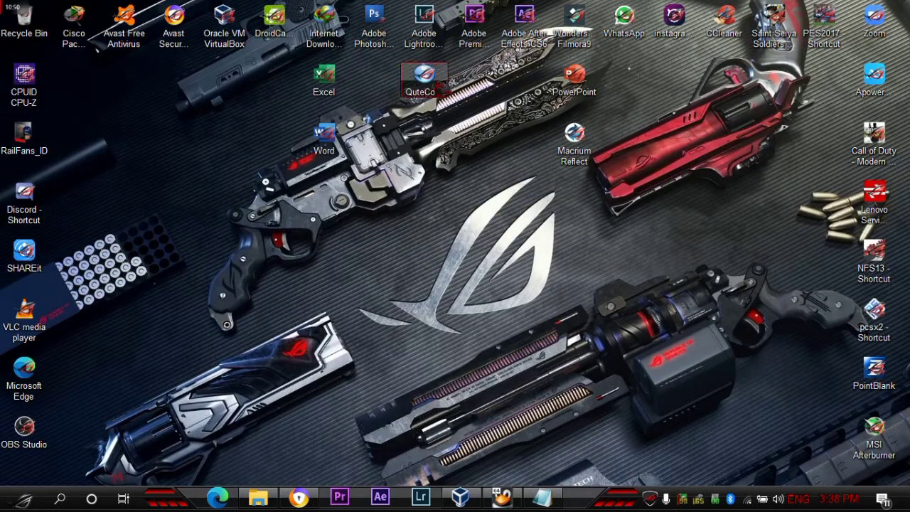
right_click(429, 79)
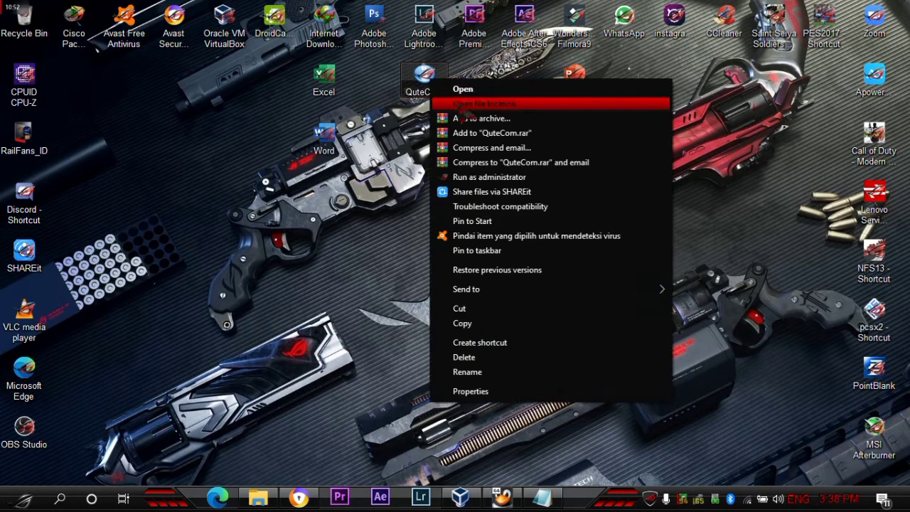
click(474, 176)
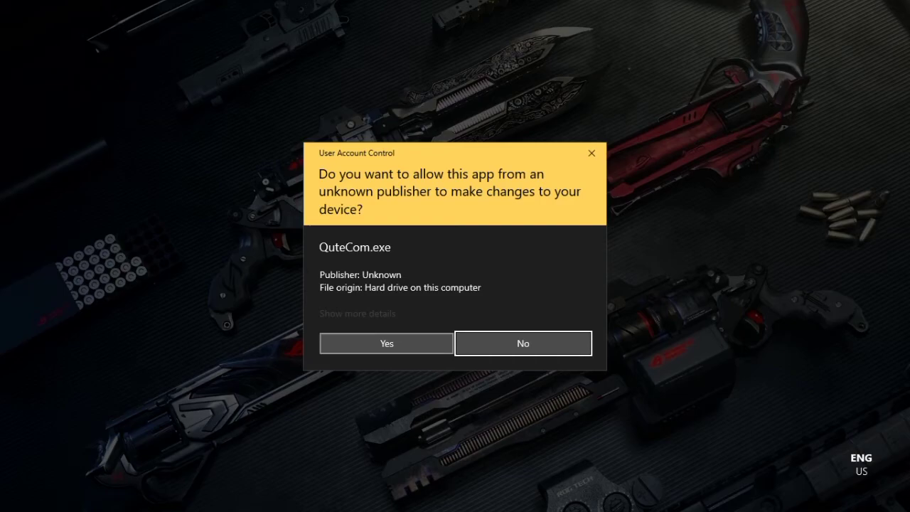
click(408, 347)
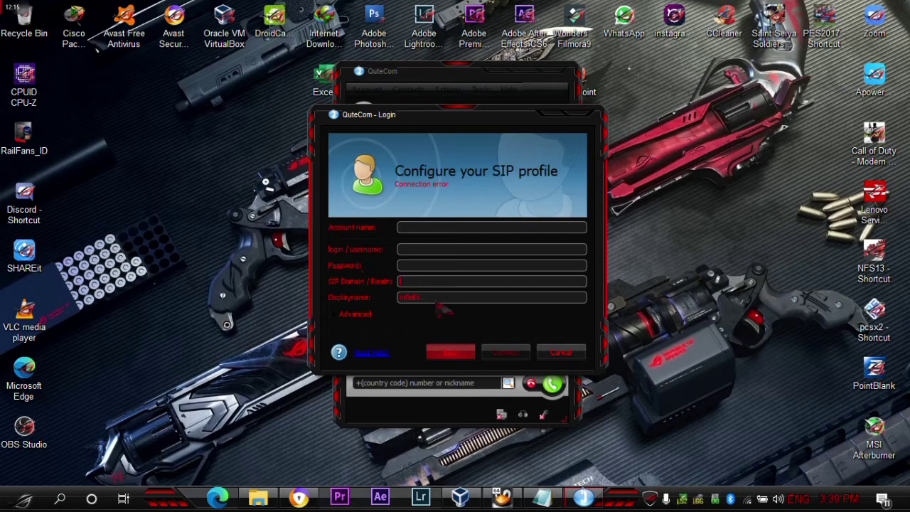
key(Tab)
- Bring up QuteCom's SIP login and enter 192.168.1.5 as the SIP Domain/Realm
click(299, 497)
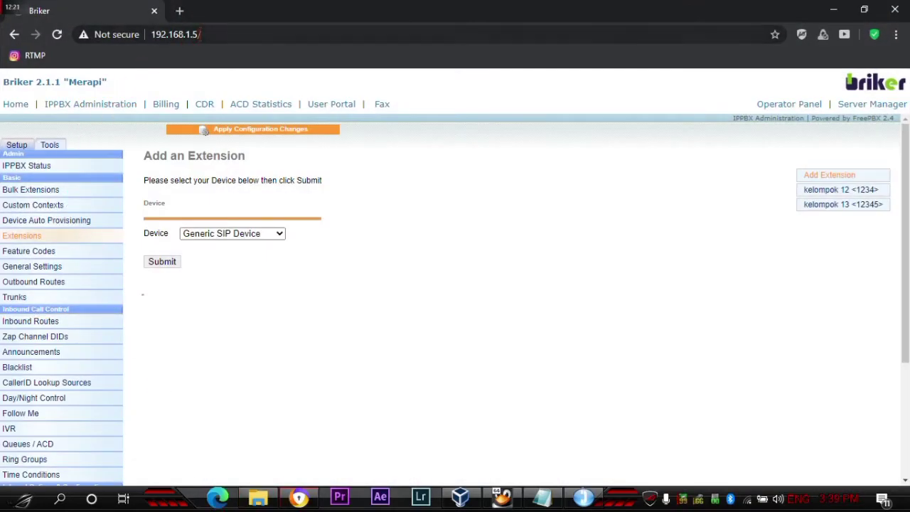
drag(196, 34, 157, 41)
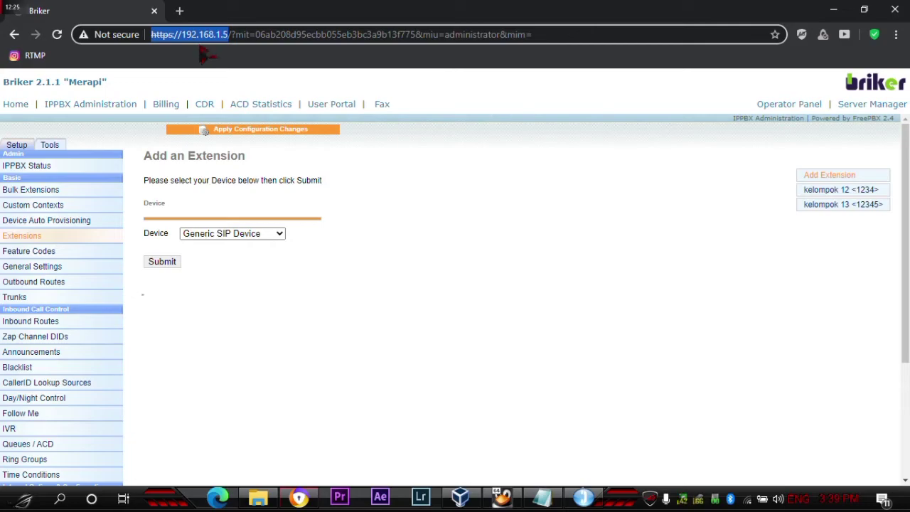
click(477, 218)
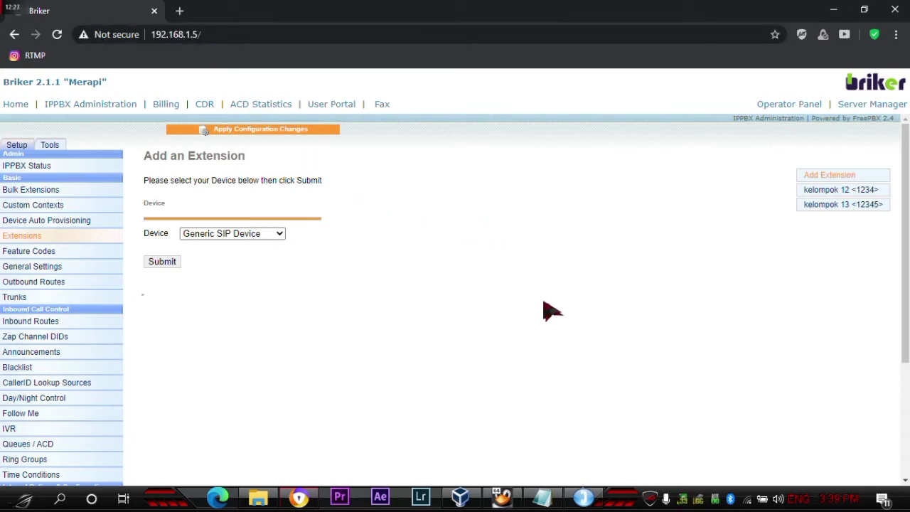
click(501, 497)
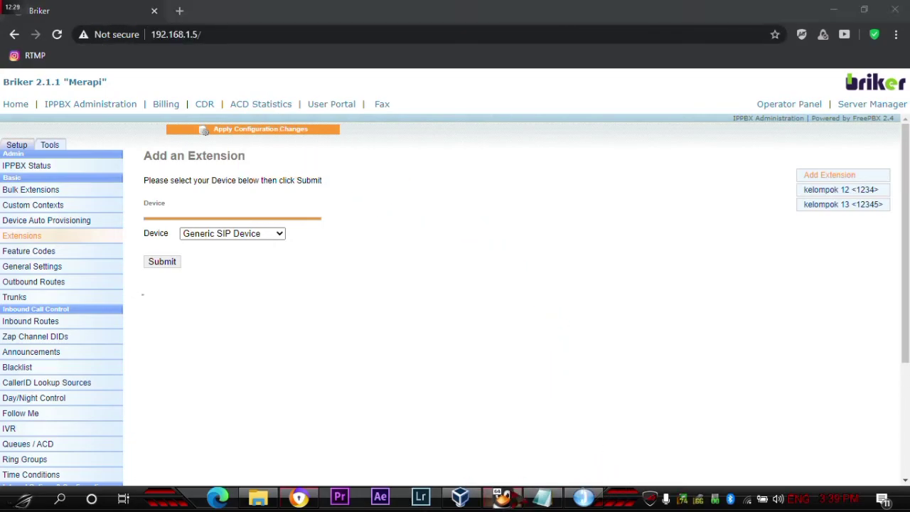
click(502, 497)
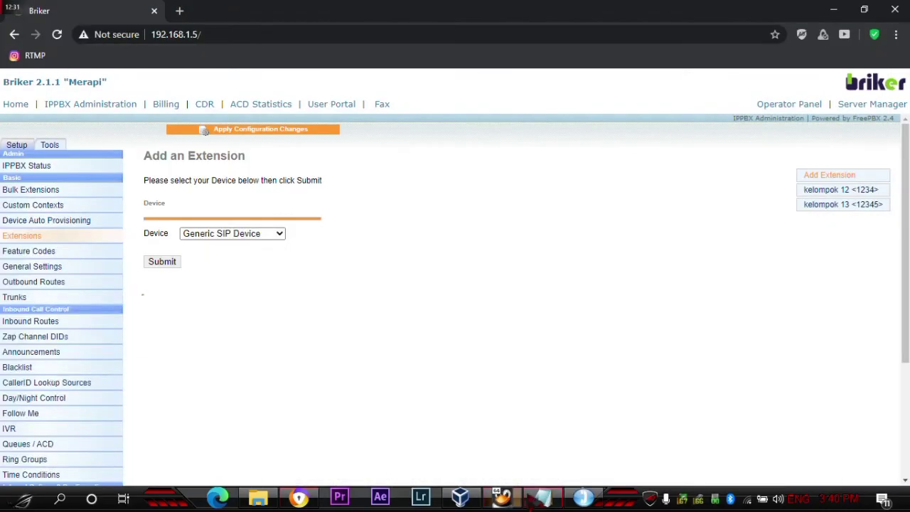
click(583, 497)
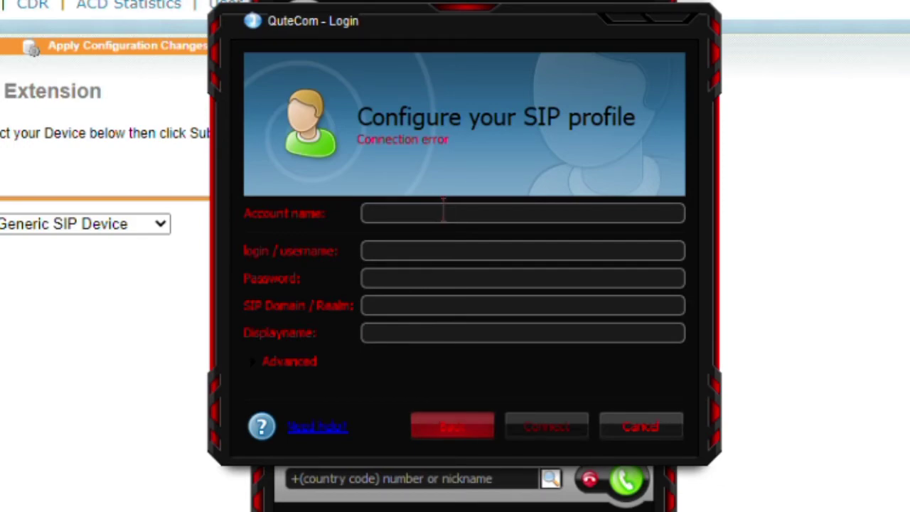
click(410, 304)
text(19)
text(2.168)
text(.15)
text(.1.5)
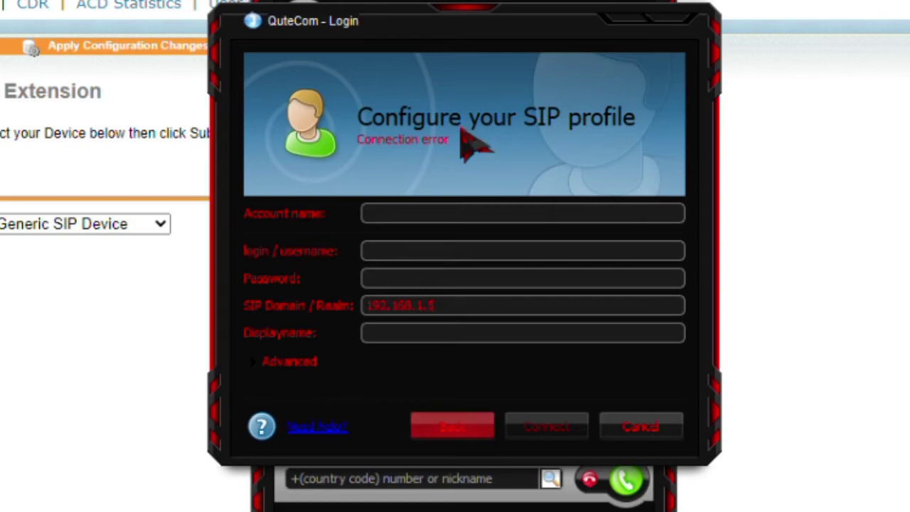
- In Advanced settings, replace the server 192.168.1.2 with 192.168.1.5 and clear the proxy
click(289, 362)
drag(444, 305, 365, 306)
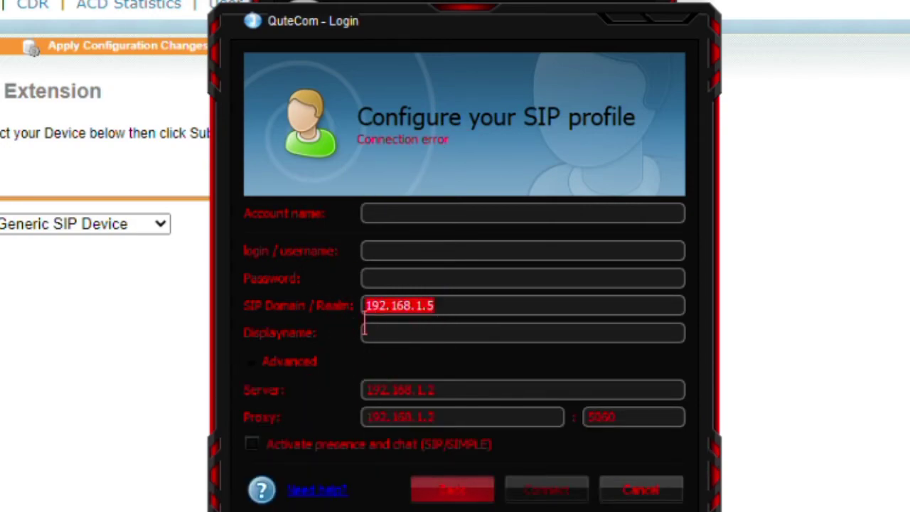
right_click(372, 306)
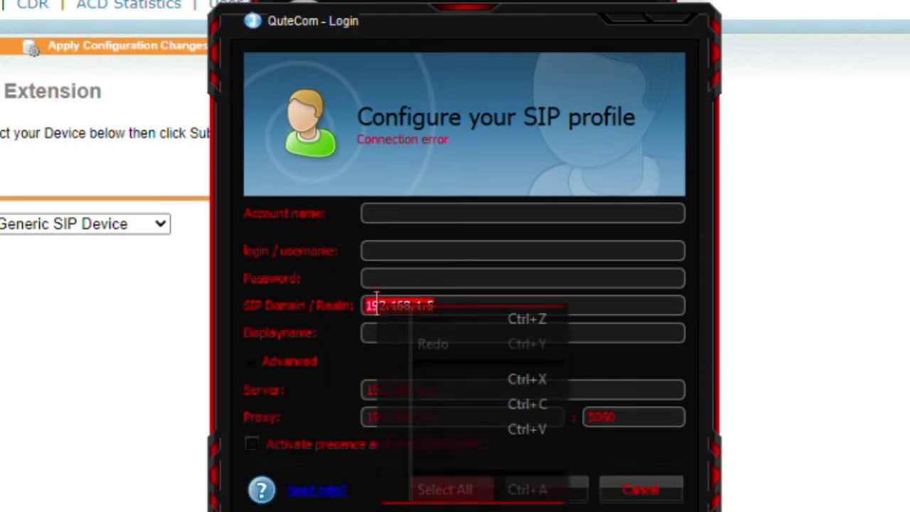
click(459, 403)
drag(437, 389, 361, 392)
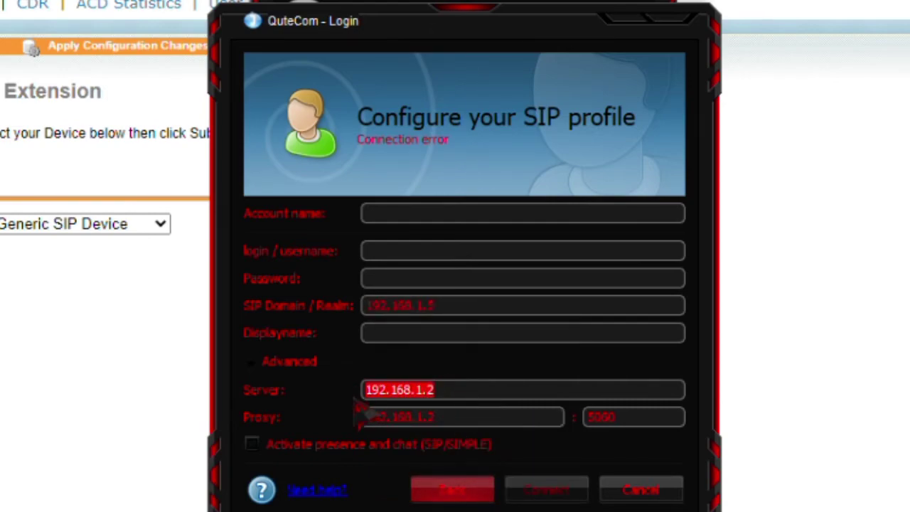
key(BackSpace)
drag(444, 416, 362, 417)
key(BackSpace)
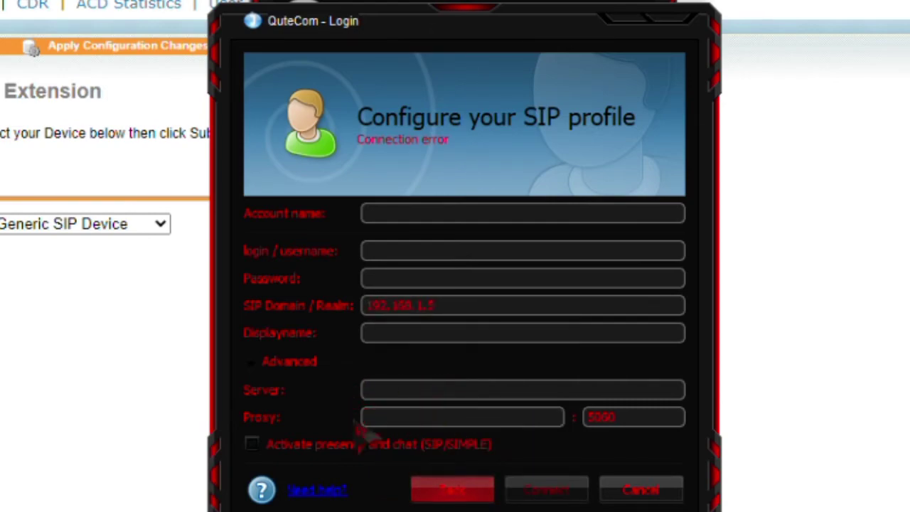
right_click(406, 392)
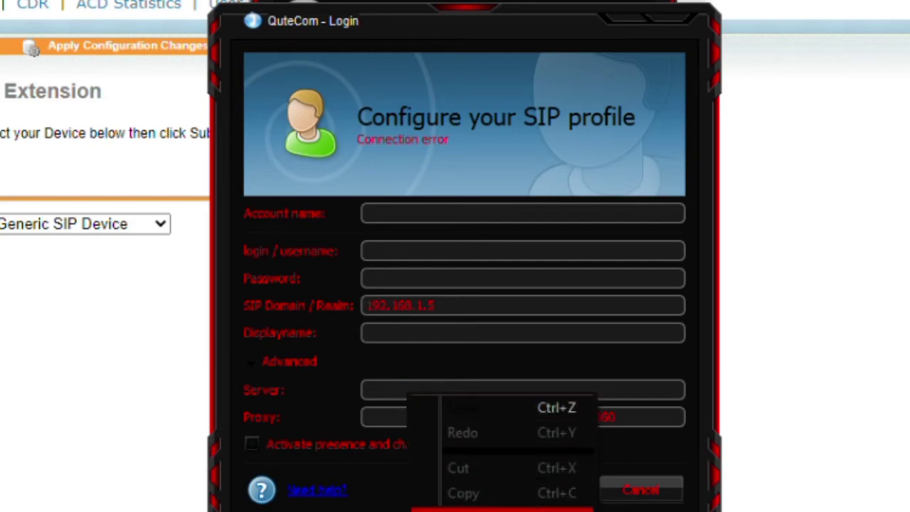
click(388, 395)
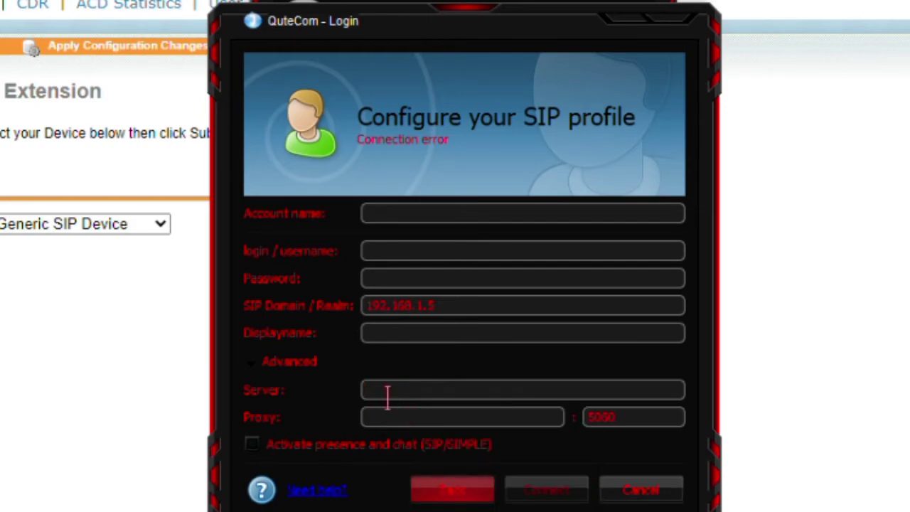
text(192.168.1.5)
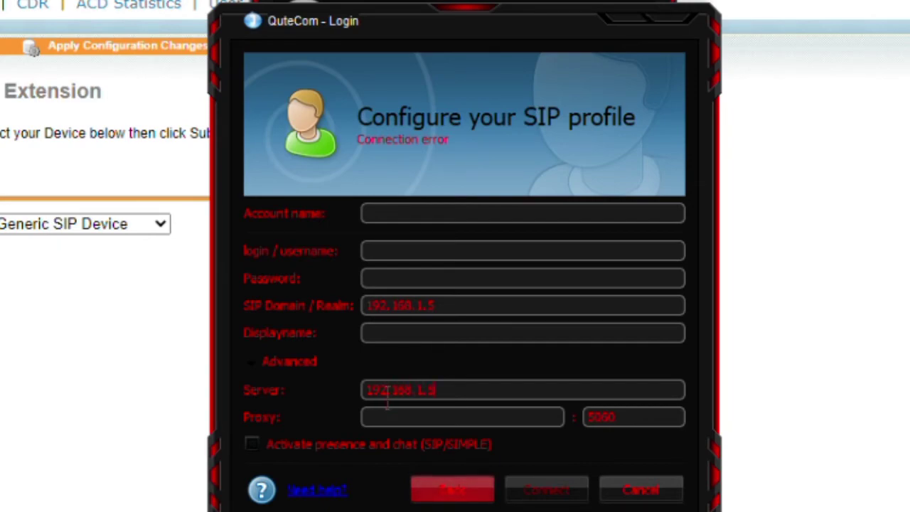
- Enter kelompok 12 as the account name and 1234 as the login
click(399, 218)
text(kalampoki)
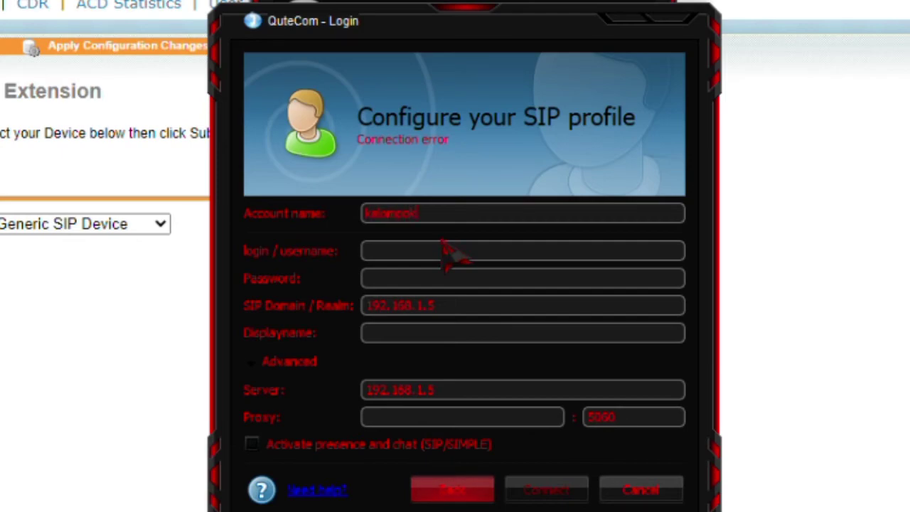
text( 12)
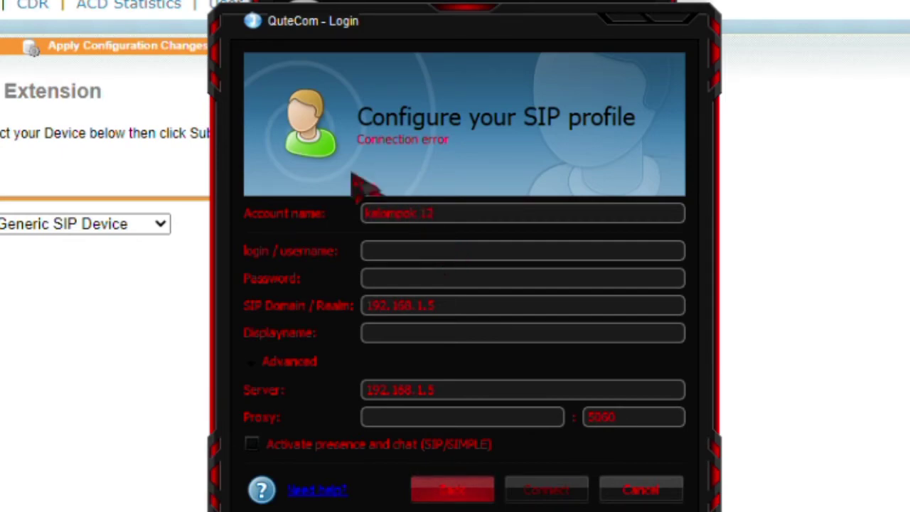
click(387, 251)
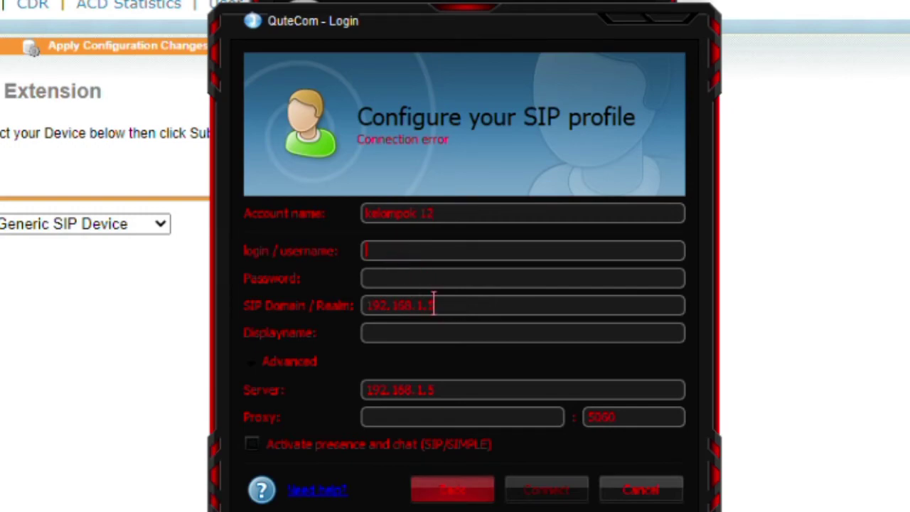
mouse_move(680, 511)
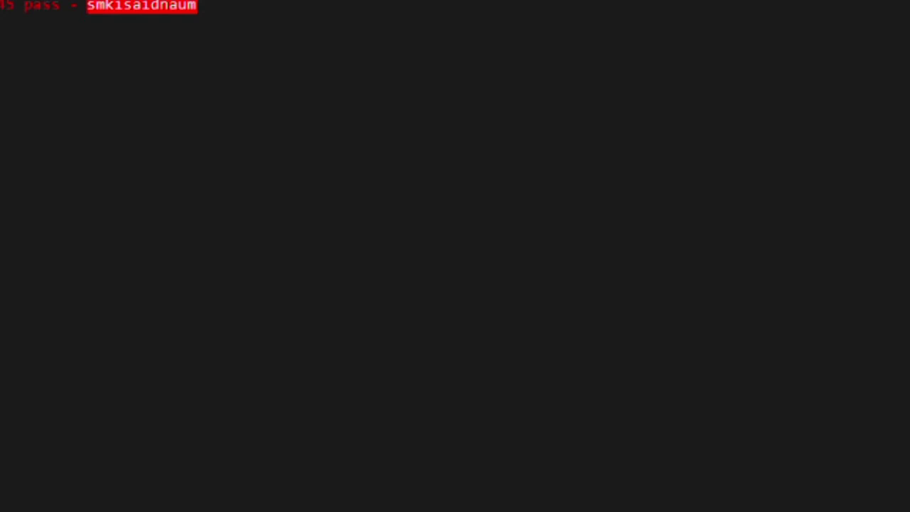
right_click(4, 3)
click(53, 54)
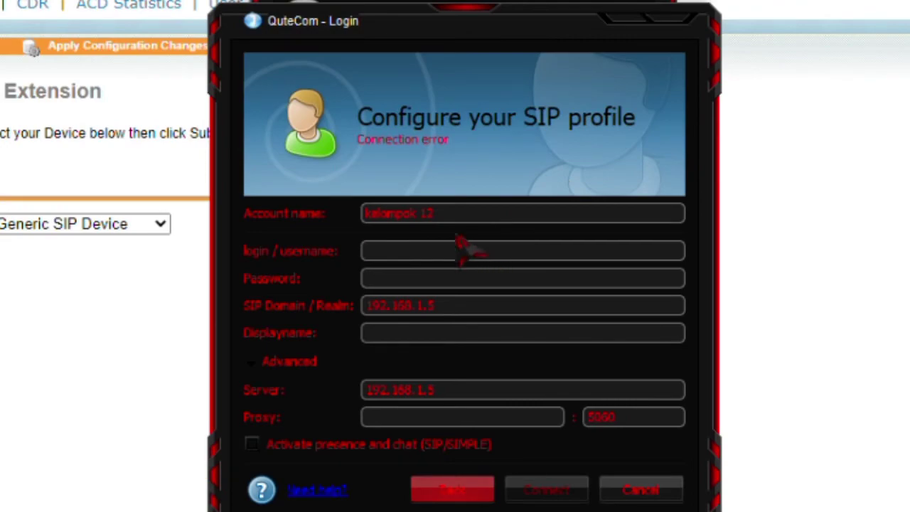
right_click(471, 249)
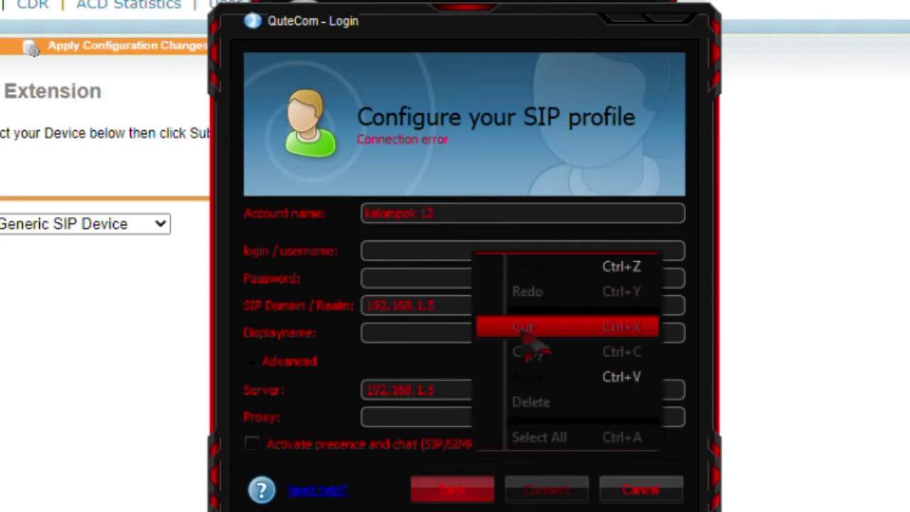
click(386, 250)
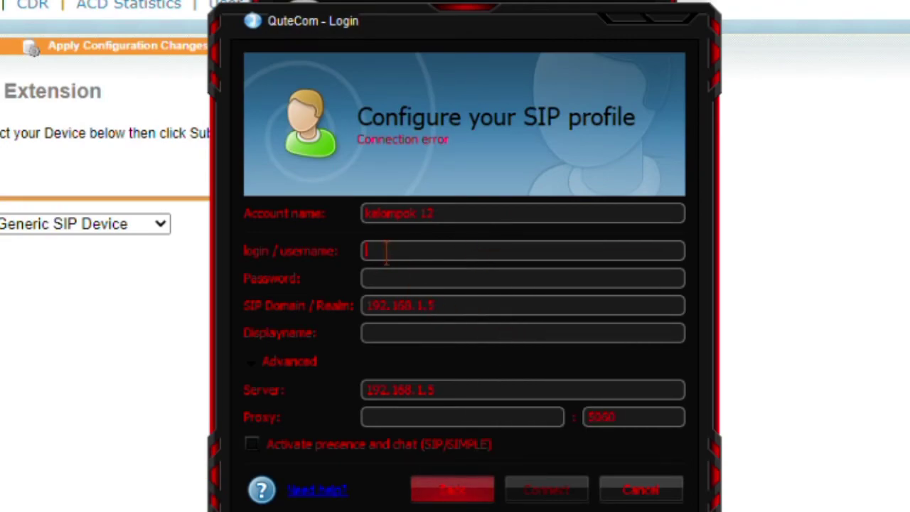
text(1234)
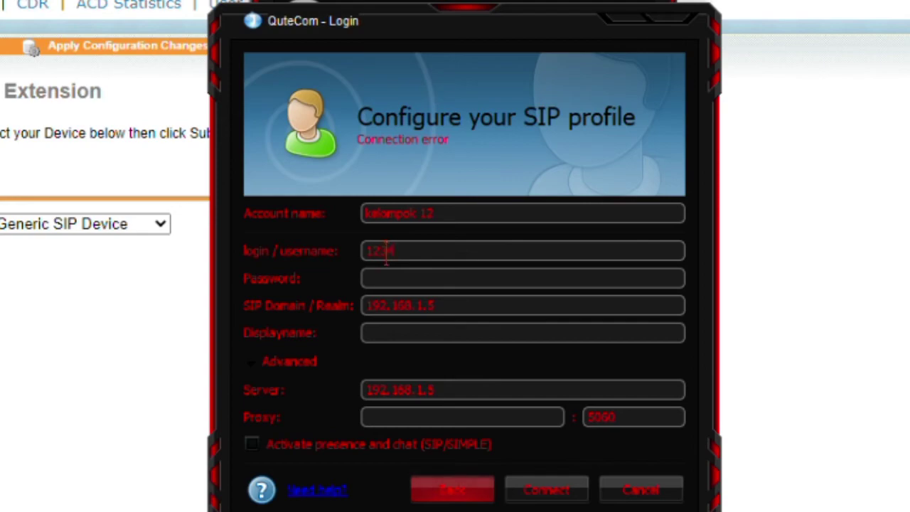
- Enter the account password and display name kelompok, then connect to the PBX
click(399, 273)
click(423, 332)
key(BackSpace)
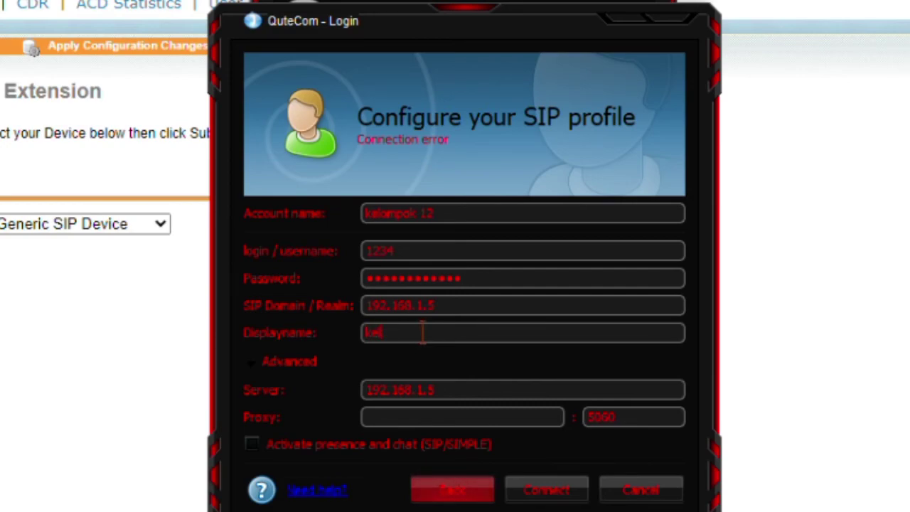
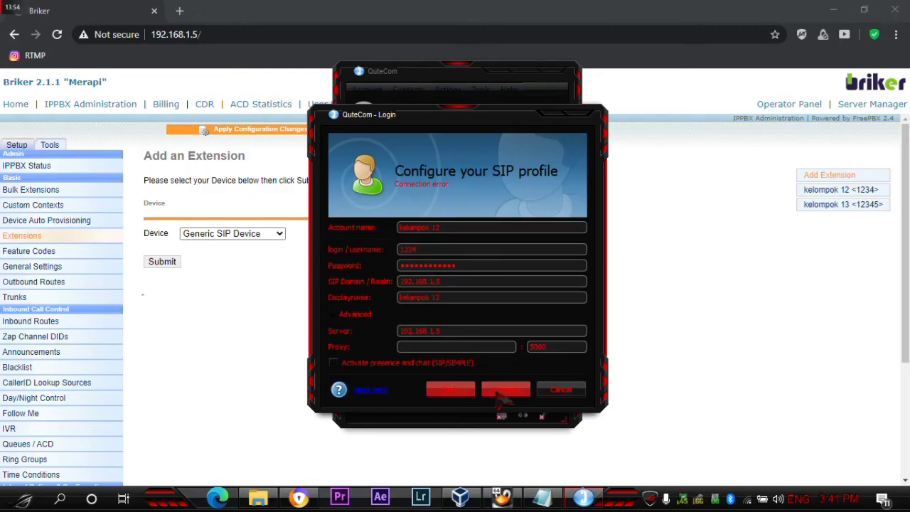
click(499, 393)
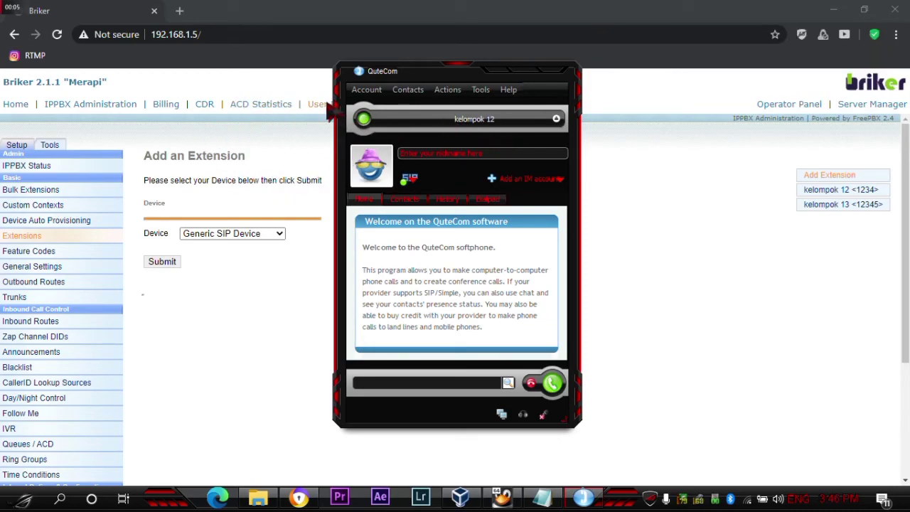
- Wait in QuteCom as kelompok13 calls extension 1234 from MizuDroid
mouse_move(367, 106)
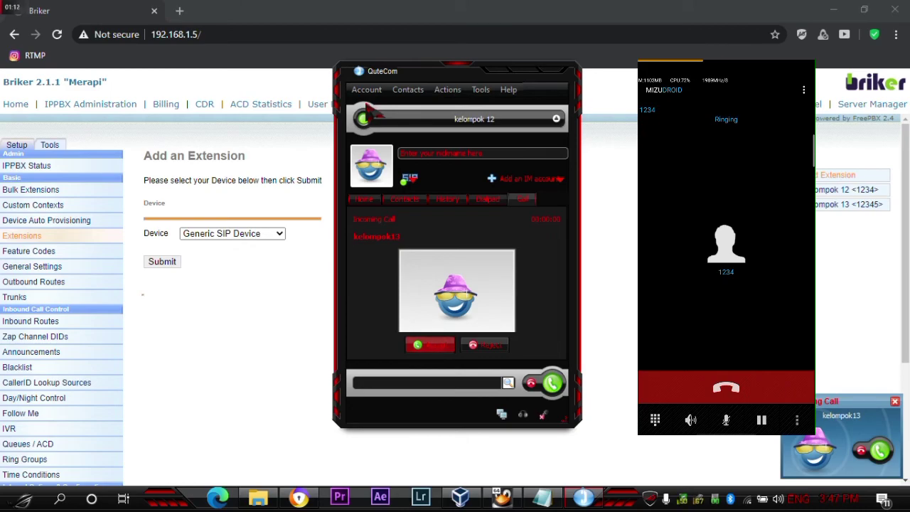
- Answer the call from kelompok13, then dial extension 12345 from kelompok 12
click(435, 347)
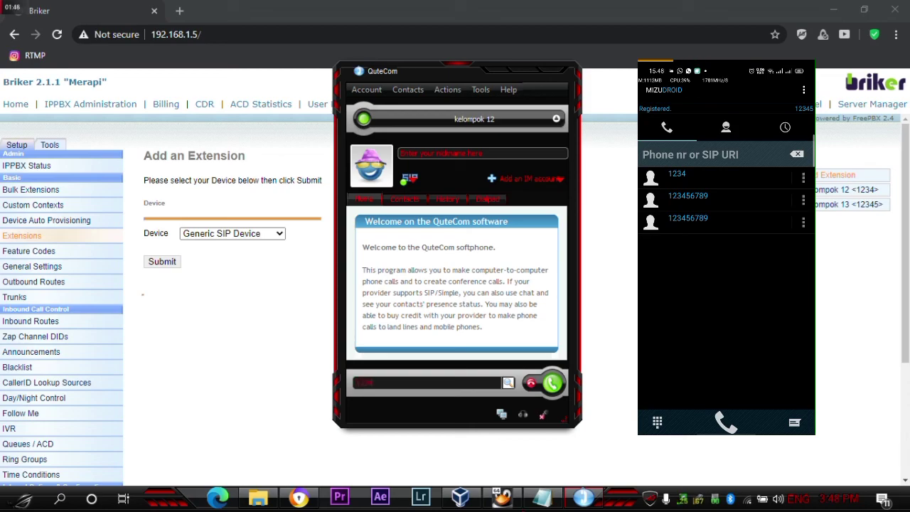
text(5)
click(553, 385)
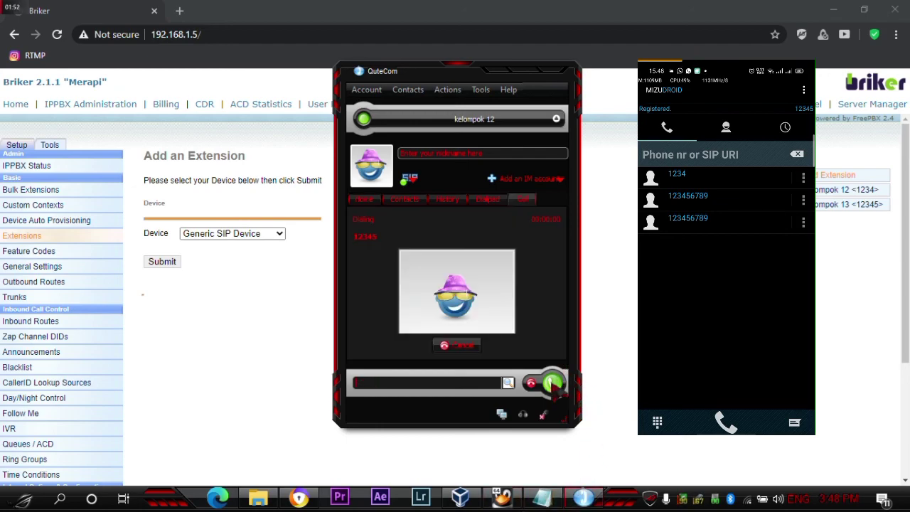